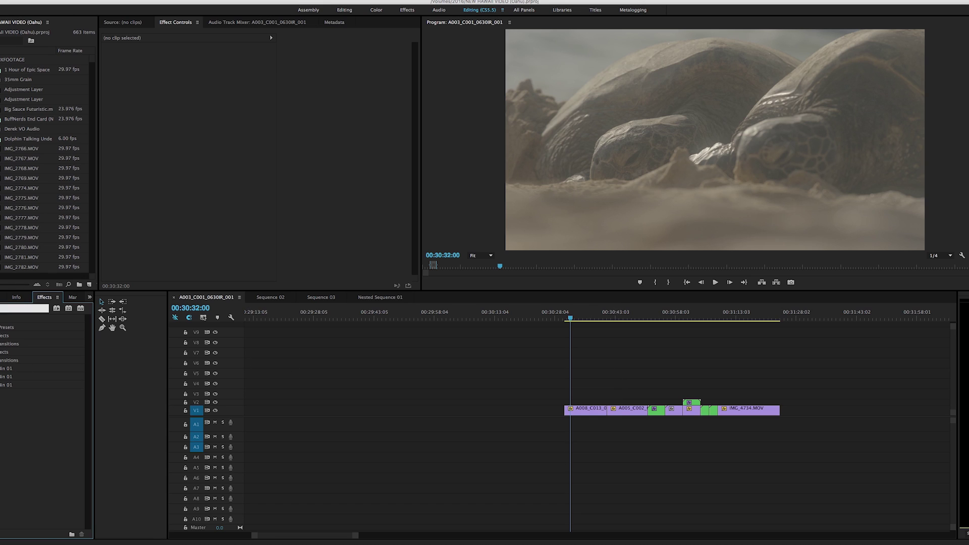
Step: Scrub through the ungraded clips in the sequence to review the footage
left_click(1, 297)
left_click(52, 300)
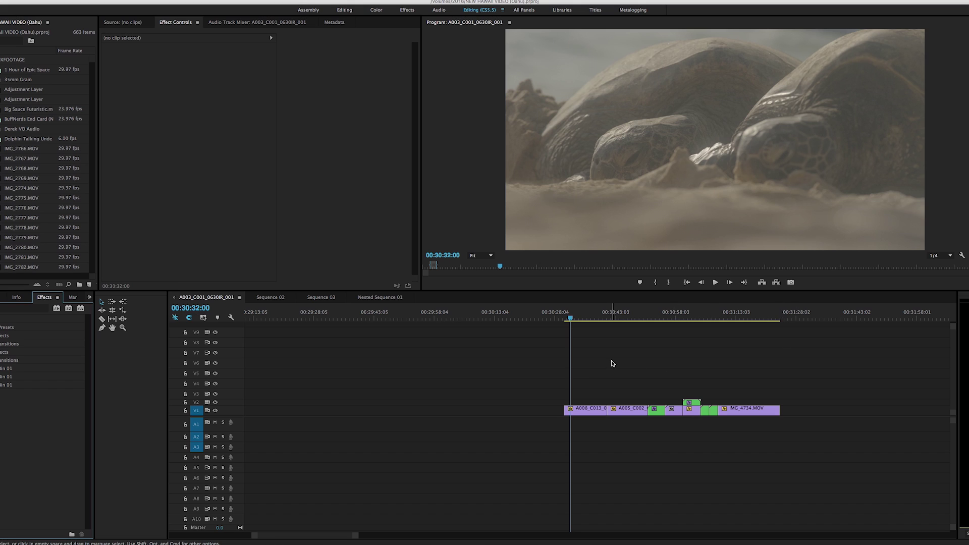
left_click(629, 319)
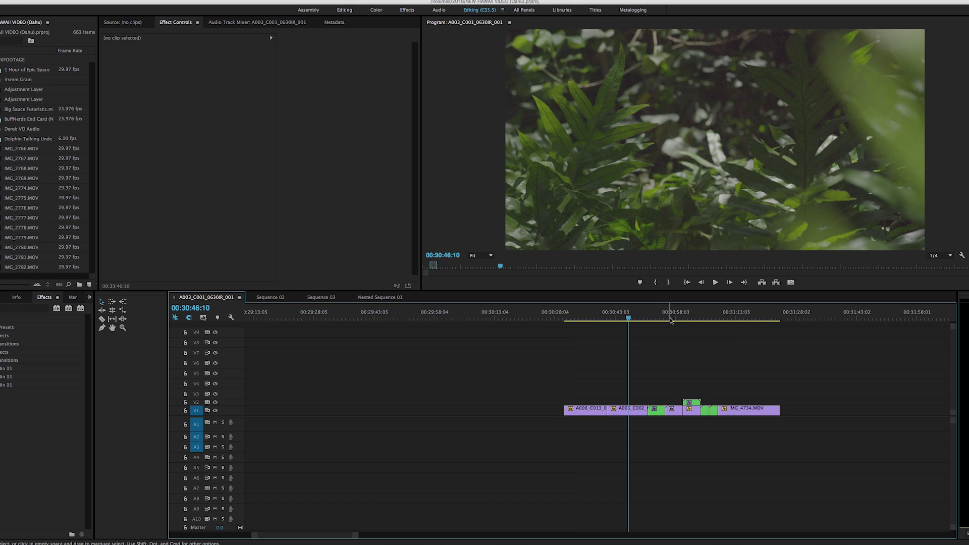
left_click(670, 317)
left_click_drag(679, 318, 581, 334)
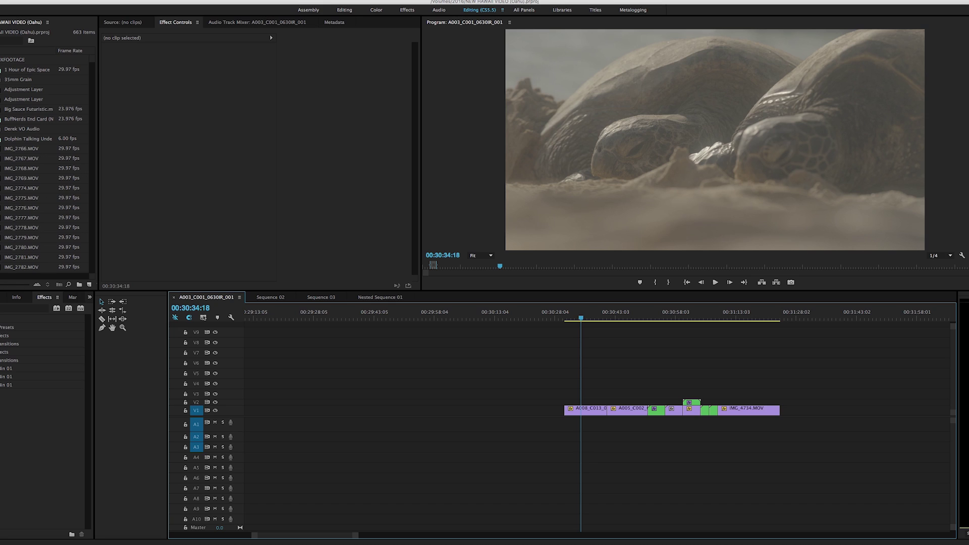
left_click(20, 308)
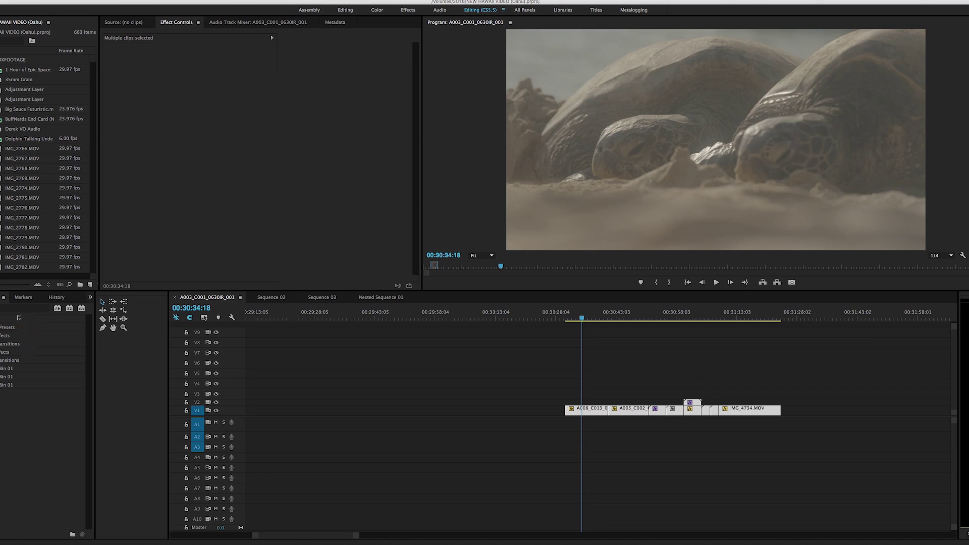
left_click(18, 310)
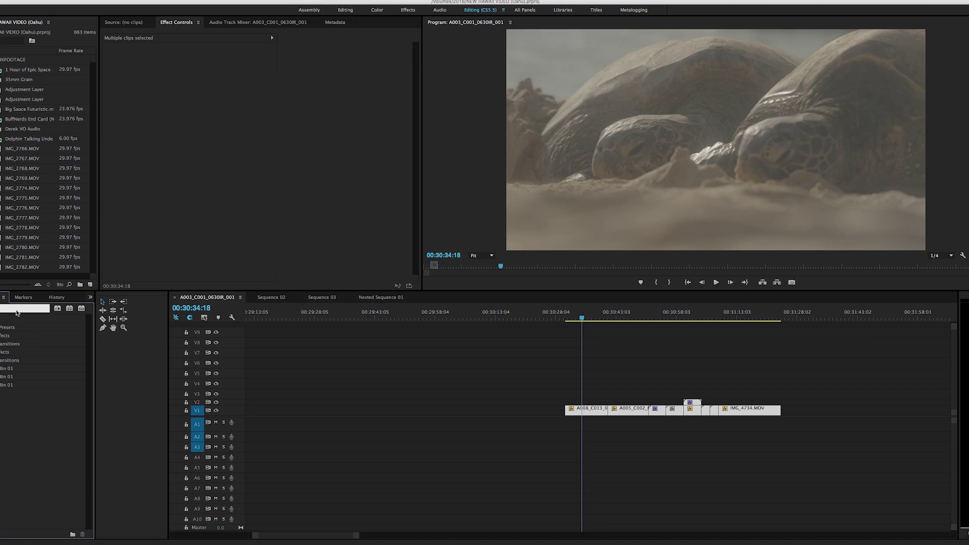
Step: Mark in and out points around the whole clip range, from 00:30:30:04 to the end of IMG_4734.MOV
left_click(621, 365)
key("Up")
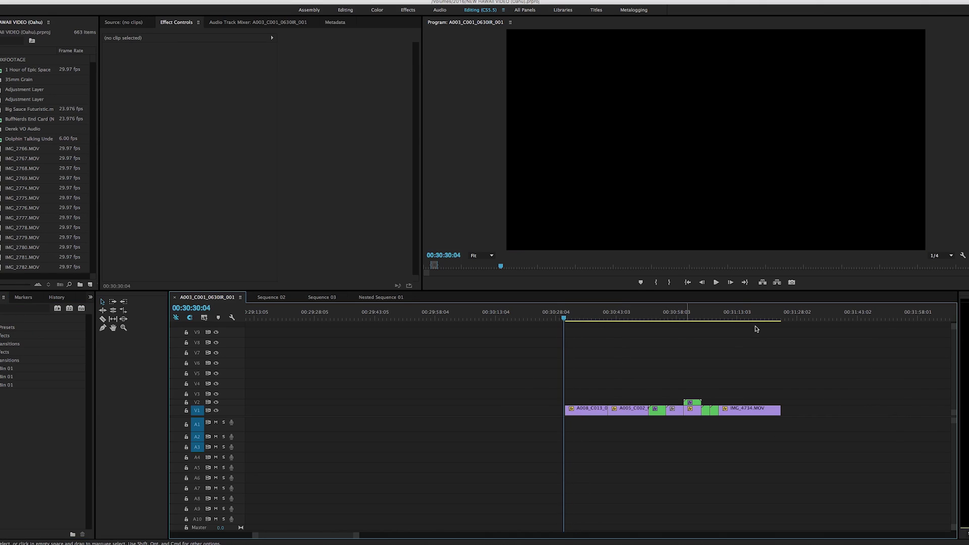
key("i")
left_click_drag(777, 314, 780, 313)
key("o")
left_click(600, 316)
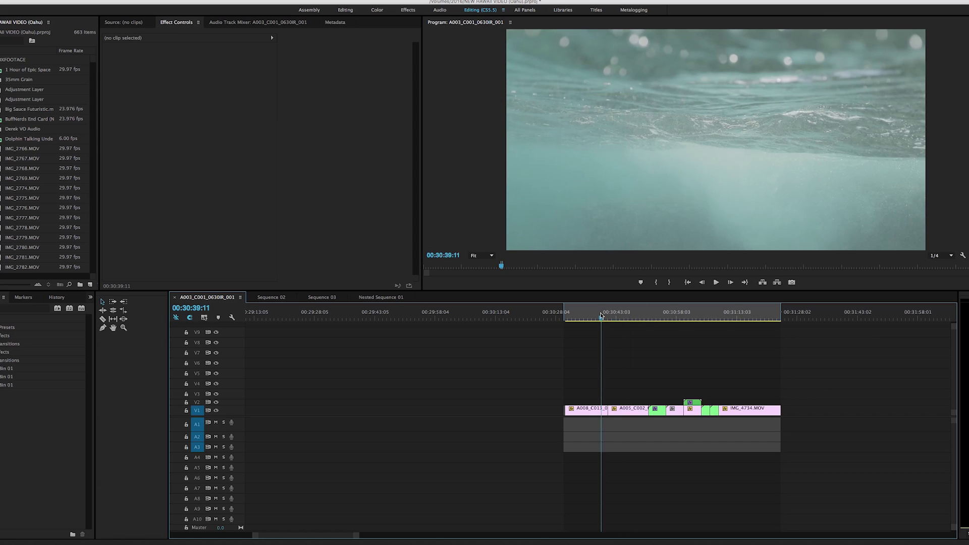
mouse_move(600, 315)
left_mouse_down()
mouse_move(758, 328)
mouse_move(590, 329)
left_mouse_up()
left_click(642, 375)
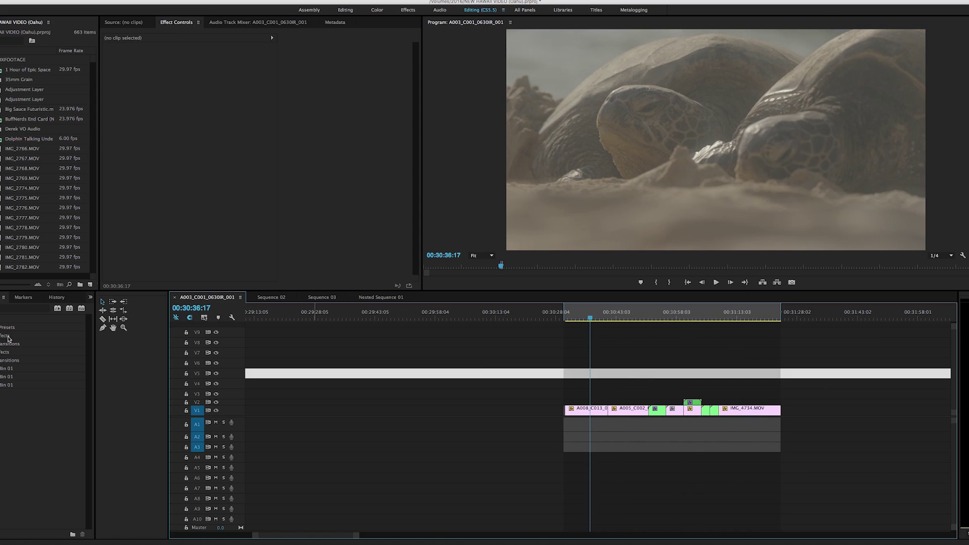
Step: Create a new adjustment layer in the project
left_click(90, 285)
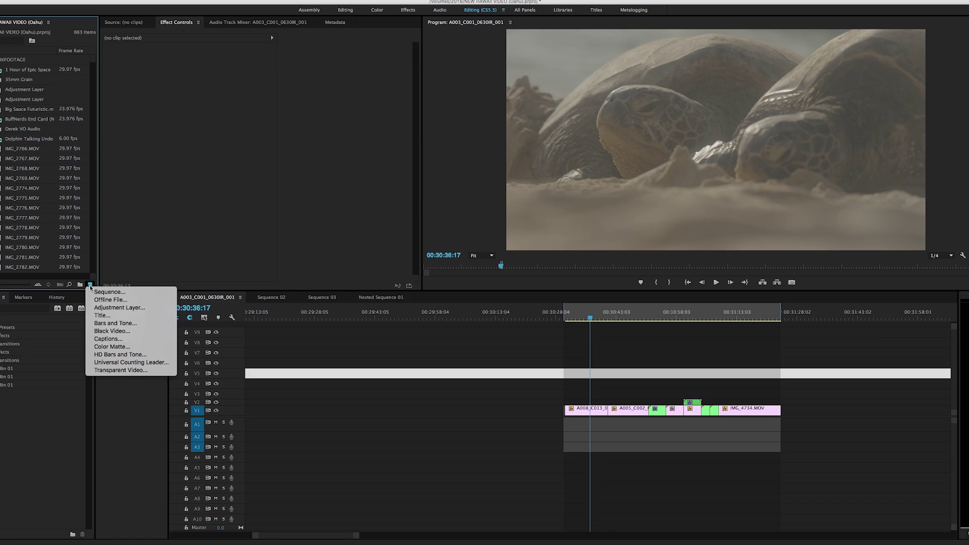
left_click(113, 309)
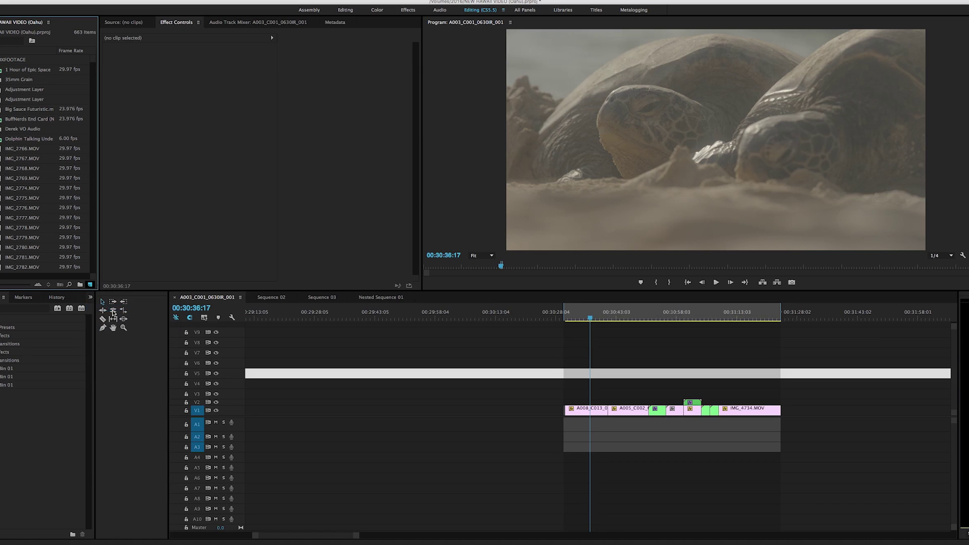
left_click(530, 307)
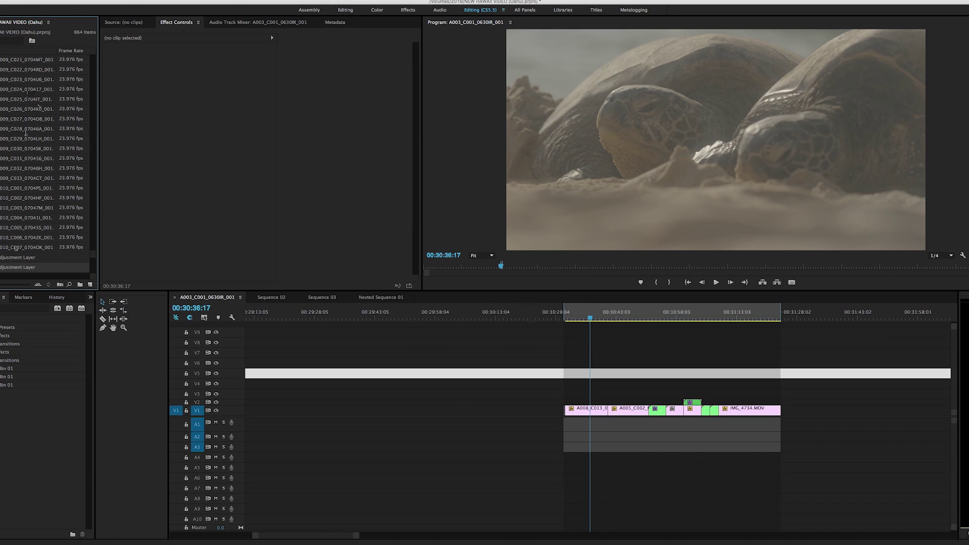
Step: Place the new adjustment layer on track V6 above the first clip and extend it to the end of IMG_4734.MOV
left_click_drag(0, 270, 564, 364)
left_click_drag(565, 364, 780, 364)
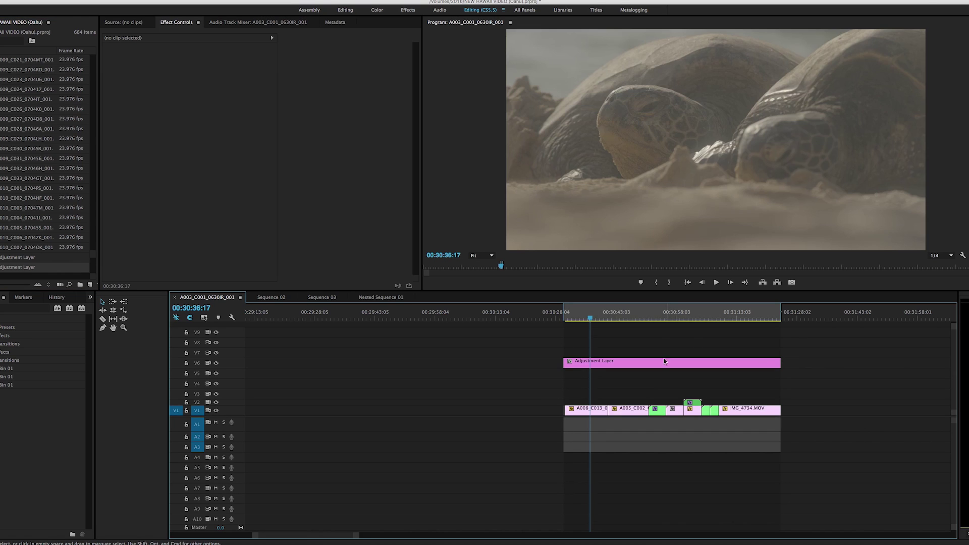
left_click(600, 367)
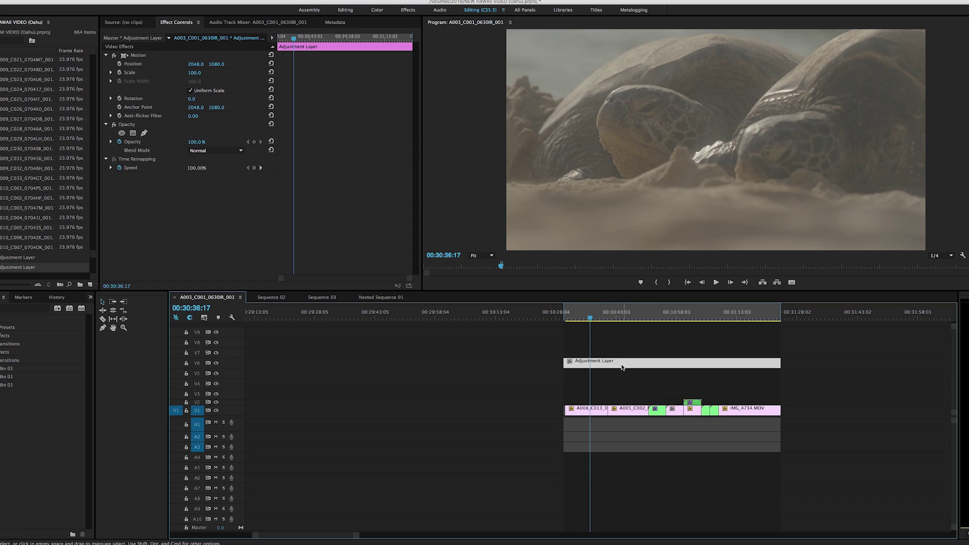
left_click_drag(578, 379, 776, 444)
left_click(682, 381)
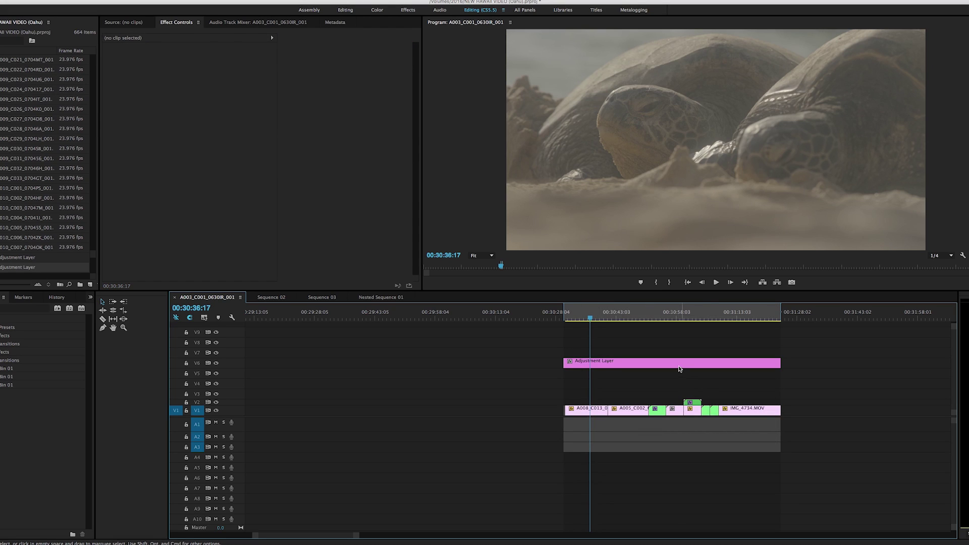
Step: Search the effects for "lume" and apply Lumetri Color to the adjustment layer
left_click(10, 308)
type("lume")
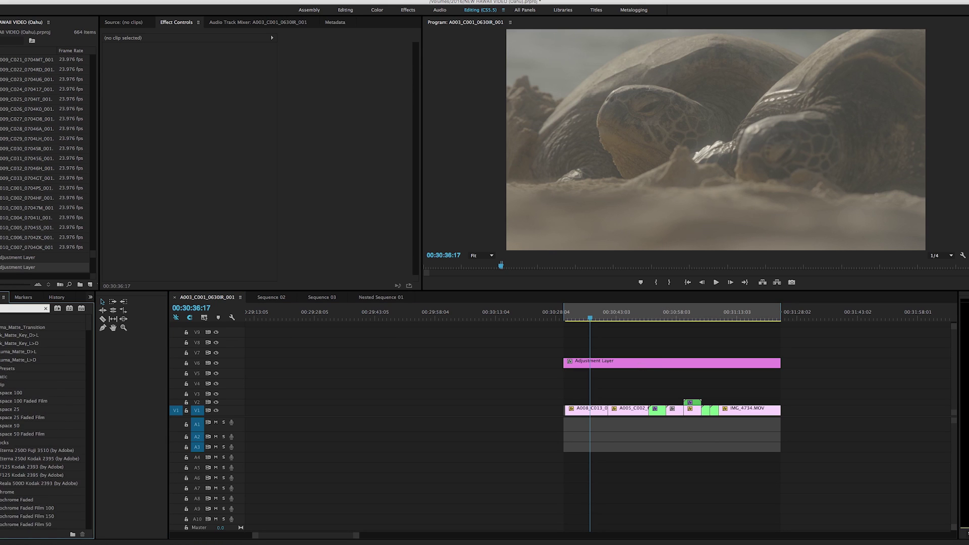
scroll(18, 359, "down", 10)
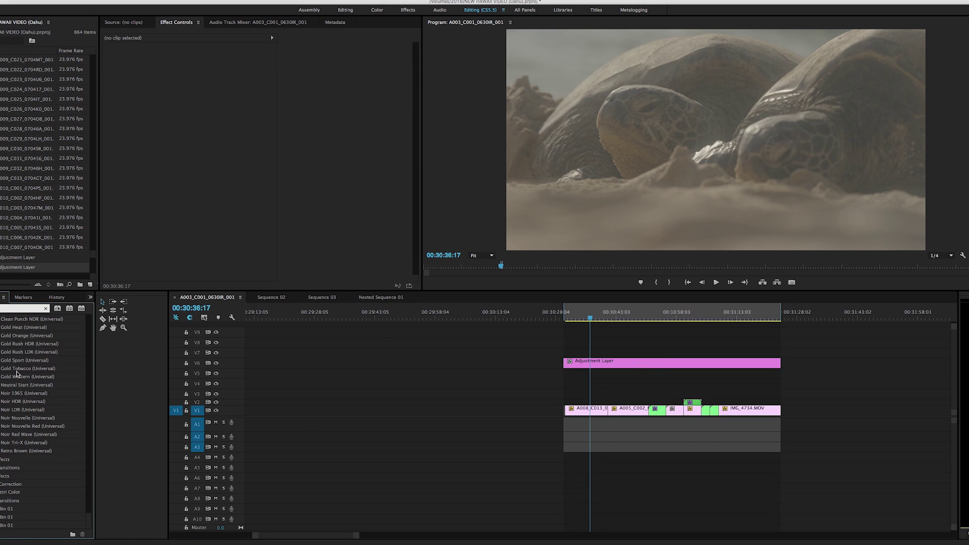
left_click(10, 492)
left_click_drag(1, 493, 603, 363)
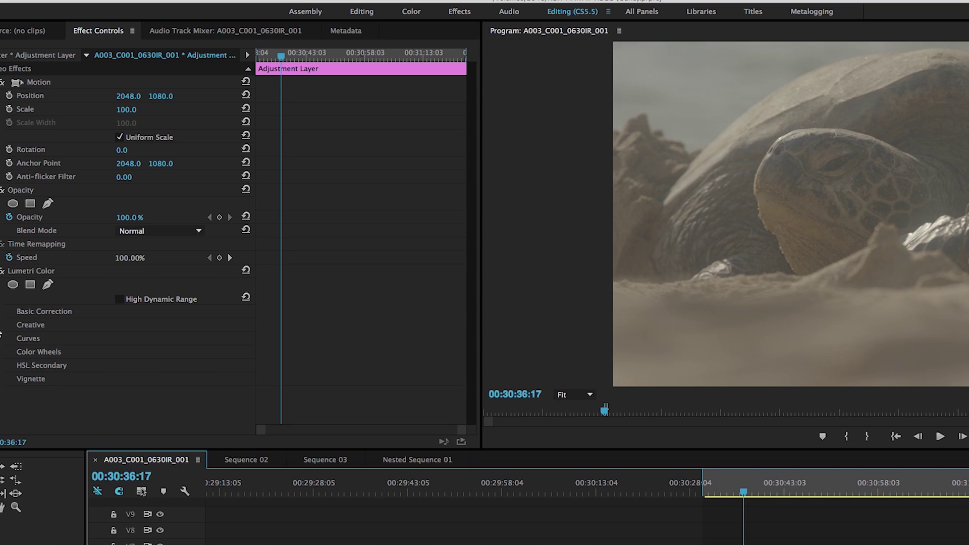
Step: Load TC - VIVID.cube from the TC - [Teal & Orange] folder as the Creative look of the Lumetri Color effect
left_click(1, 327)
scroll(1, 328, "down", 3)
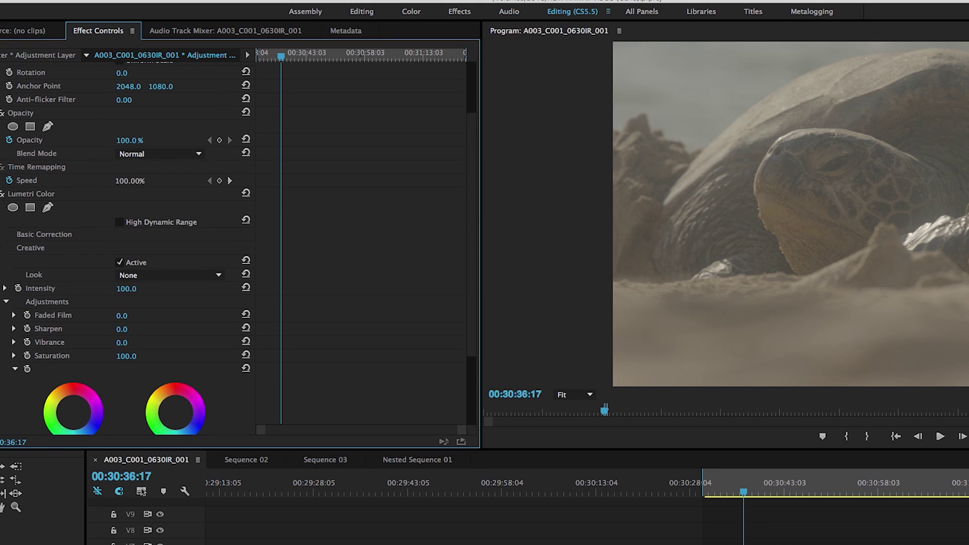
left_click(176, 277)
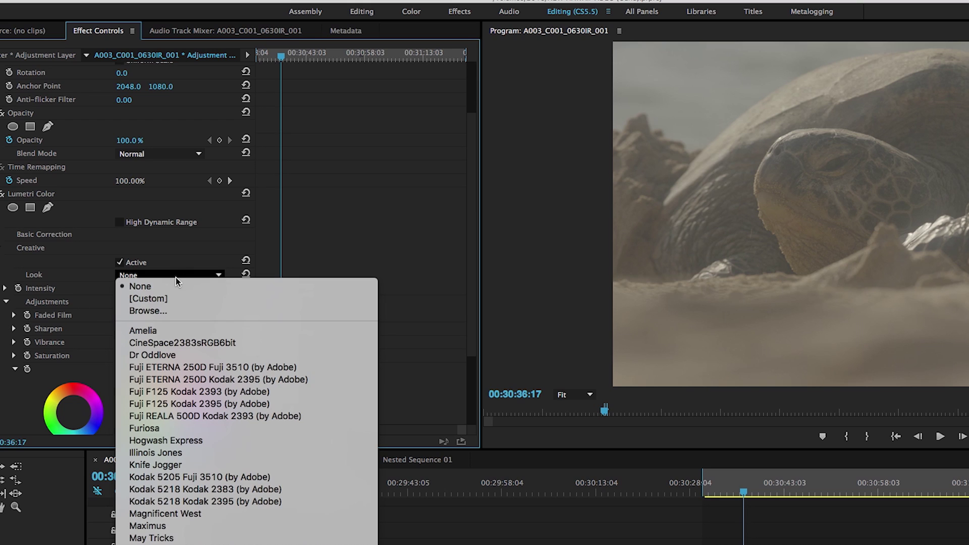
left_click(147, 310)
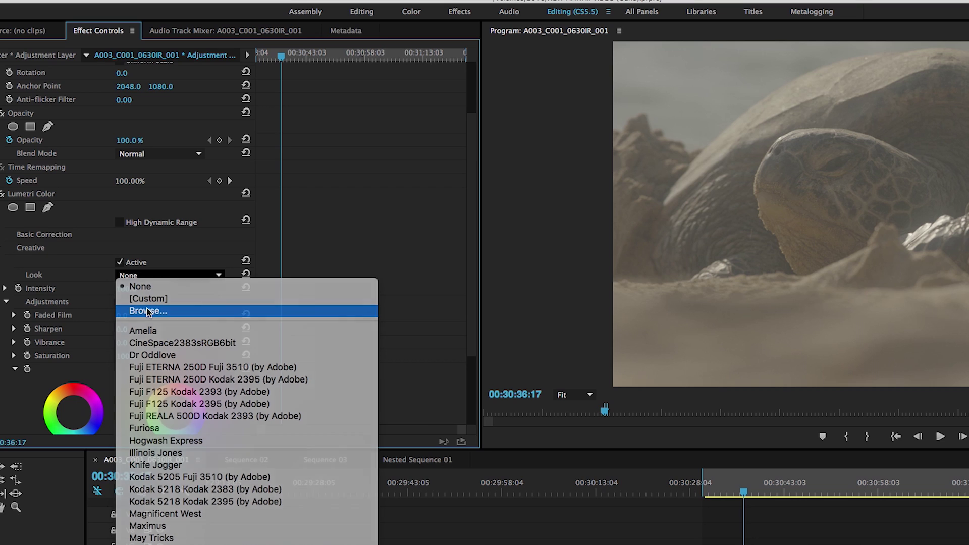
scroll(722, 270, "down", 10)
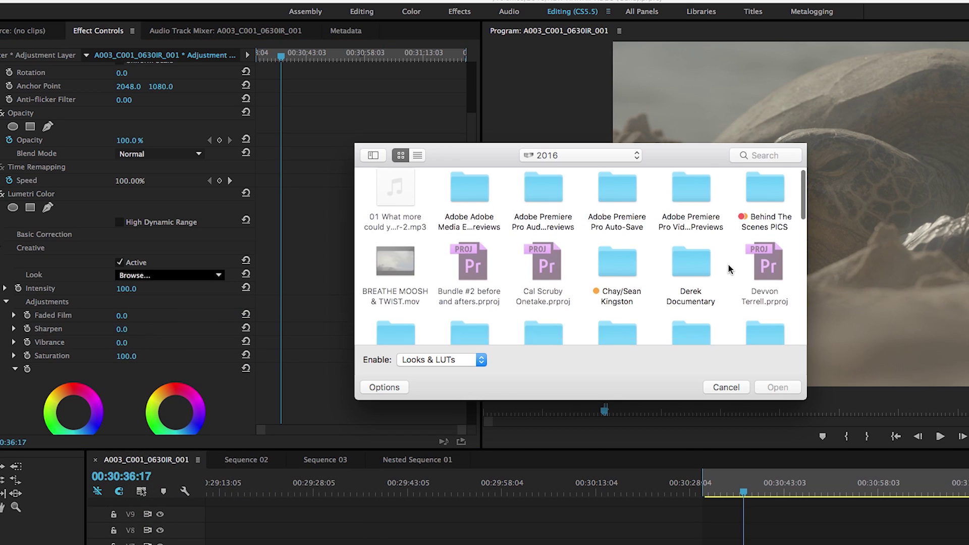
scroll(722, 270, "up", 3)
scroll(722, 269, "down", 2)
scroll(722, 270, "down", 2)
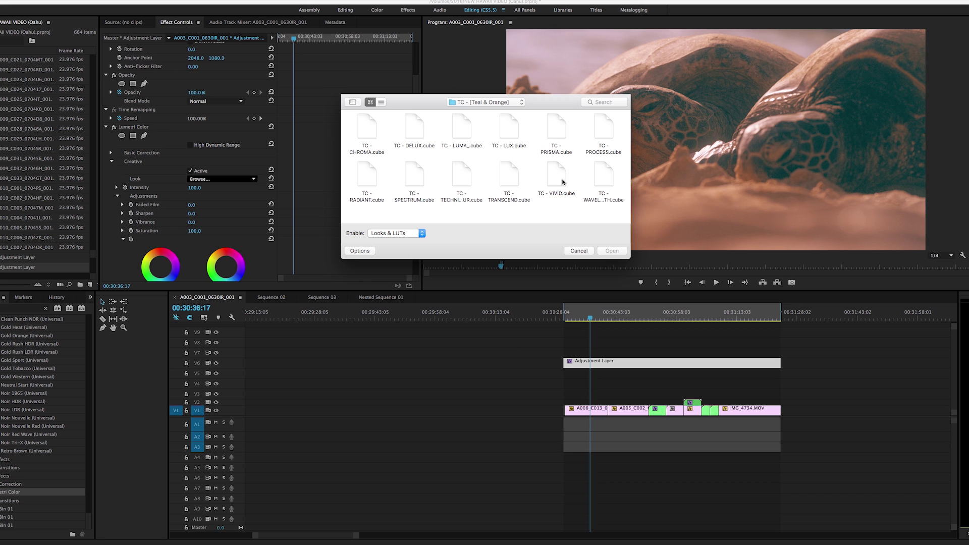
left_click(556, 177)
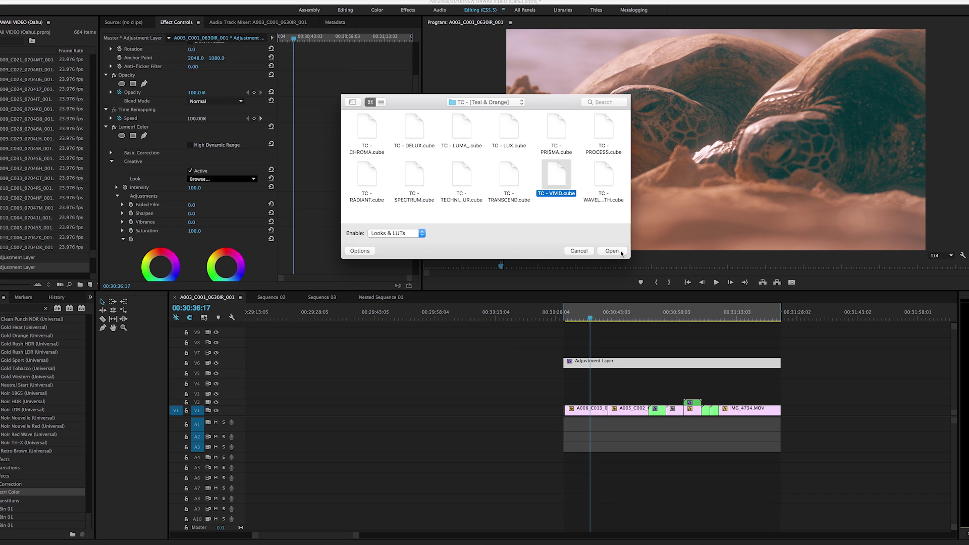
left_click(612, 251)
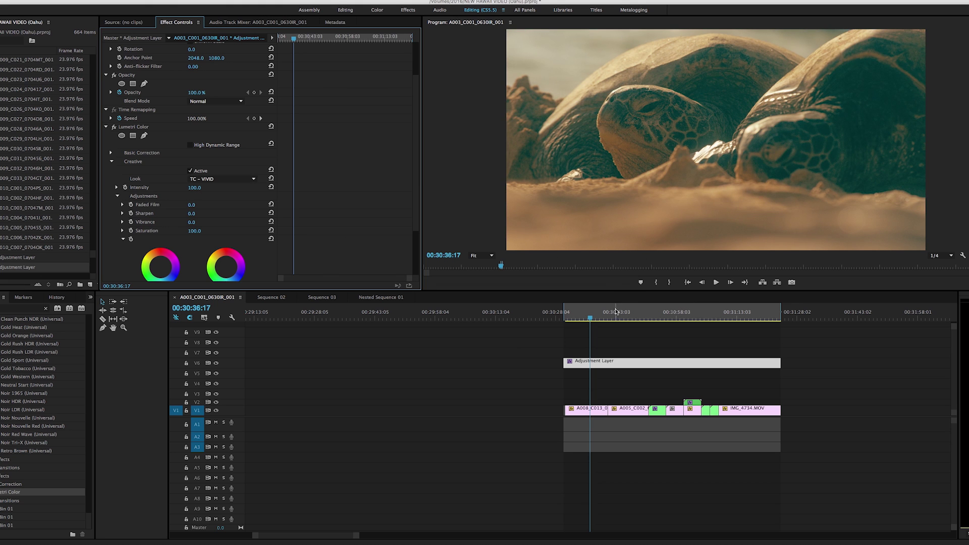
Step: Scrub over the first clip to review the applied look, and reselect the adjustment layer
left_click_drag(616, 313, 586, 315)
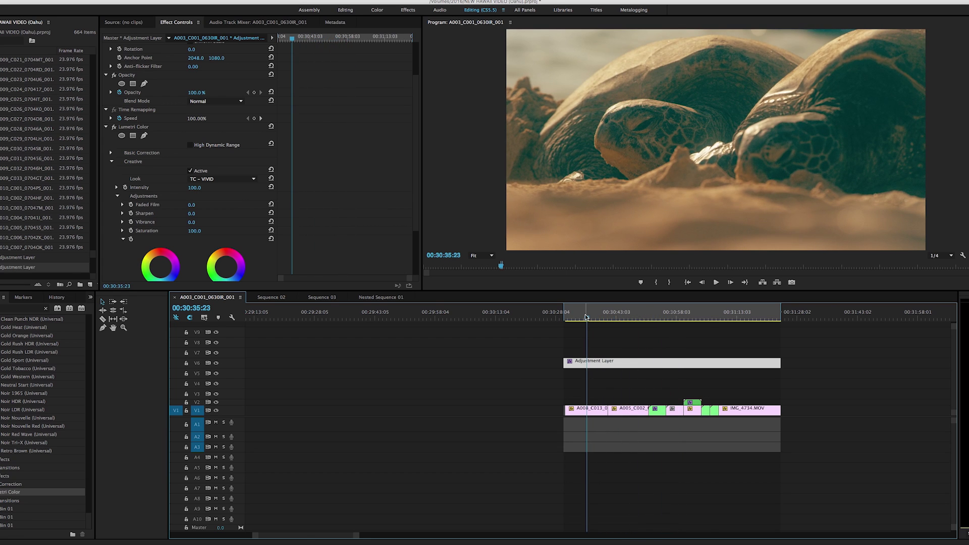
left_click(238, 180)
left_click(615, 342)
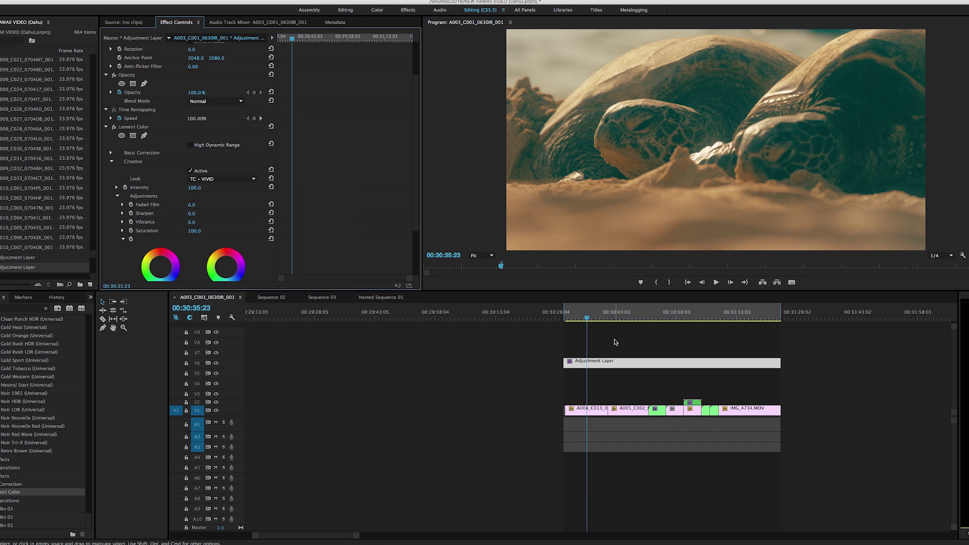
left_click_drag(763, 338, 574, 412)
left_click(616, 395)
left_click(591, 362)
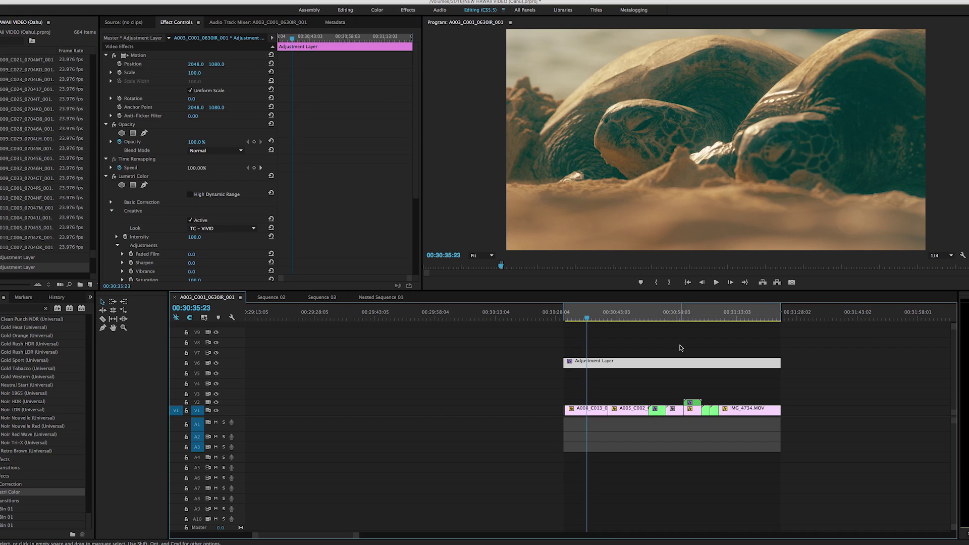
Step: Try a slight Intensity change on the Creative look in the Color workspace, reset it, and check the Basic Correction controls
scroll(13, 257, "down", 3)
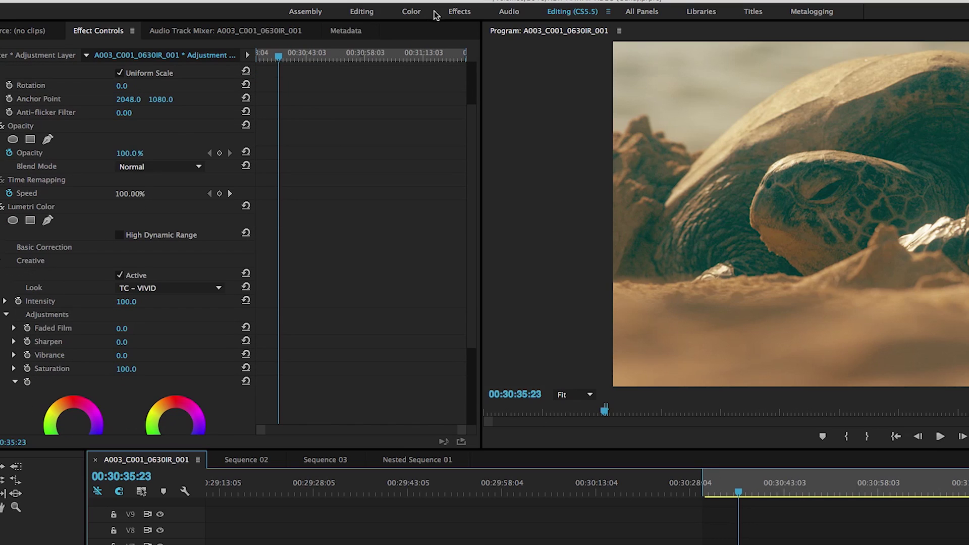
left_click(414, 14)
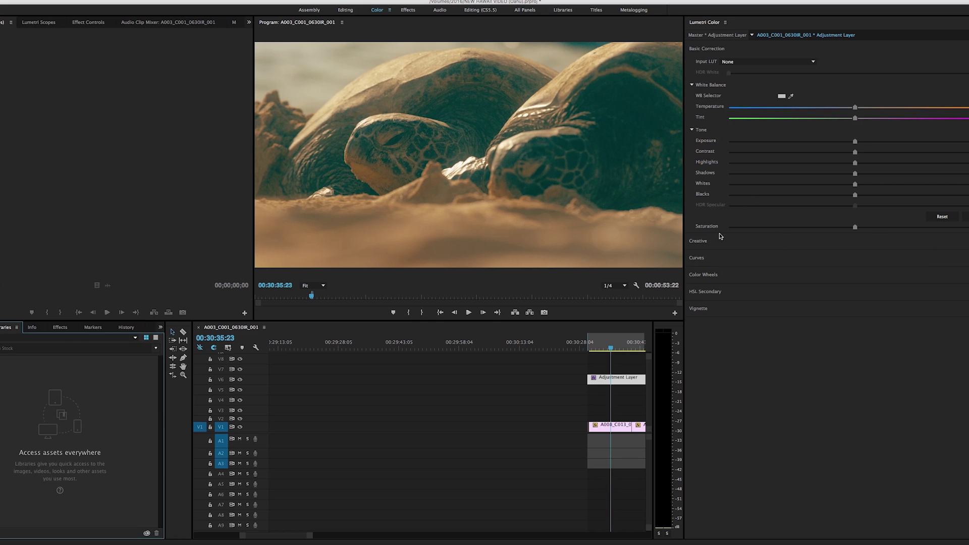
left_click(770, 241)
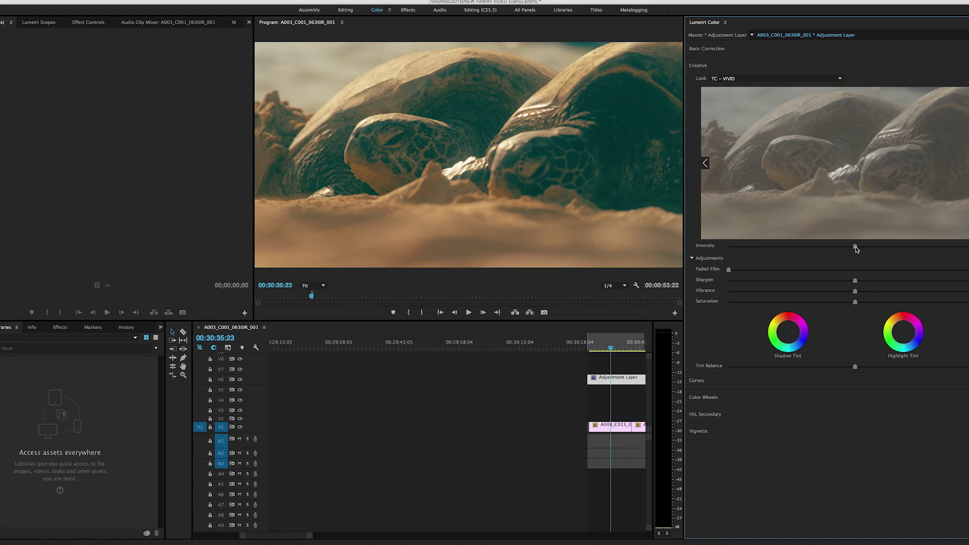
mouse_move(855, 247)
left_mouse_down()
mouse_move(751, 248)
mouse_move(948, 249)
mouse_move(857, 254)
left_mouse_up()
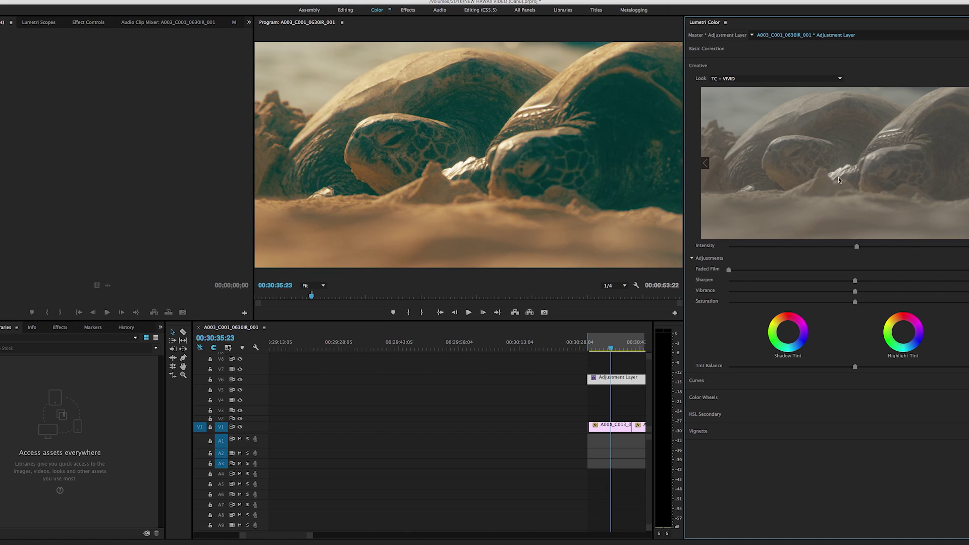
double_click(856, 248)
left_click(740, 53)
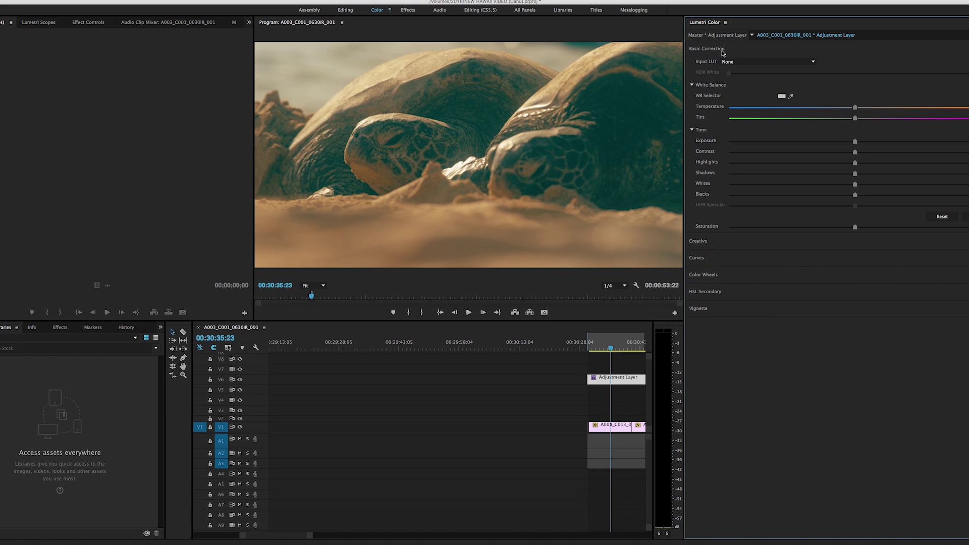
left_click(890, 241)
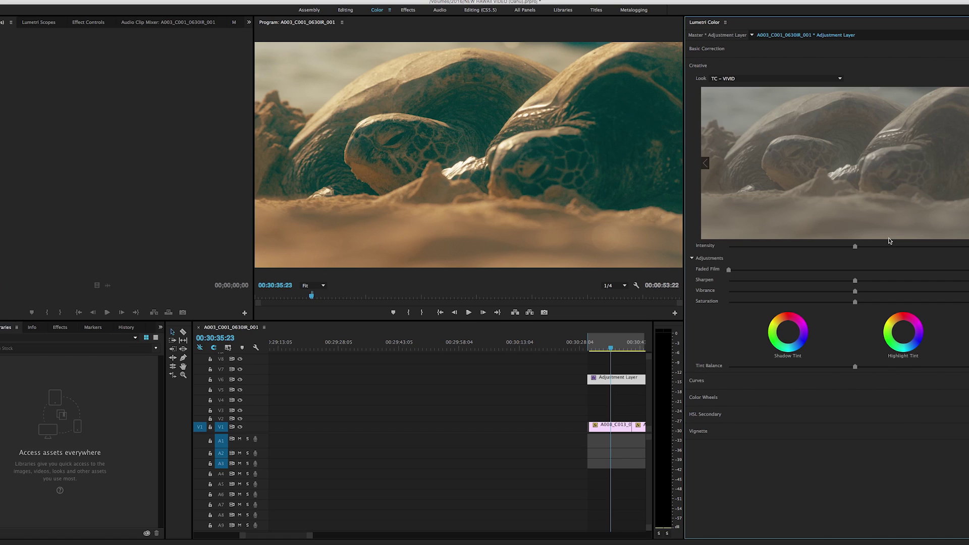
Step: Return to the Editing (CS5.5) workspace and lower the TC - VIVID look's Intensity to 97.2
left_click(482, 10)
scroll(111, 224, "down", 2)
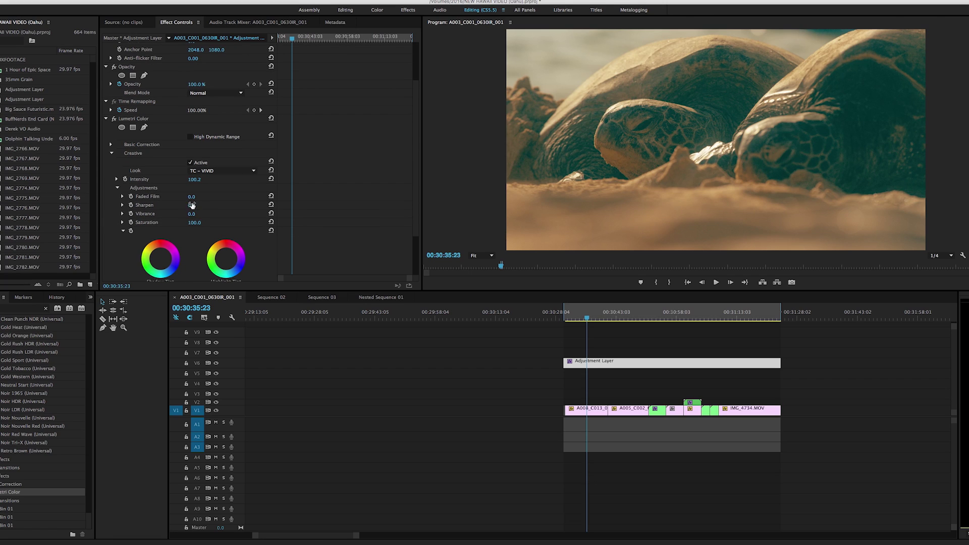
left_click_drag(194, 179, 178, 179)
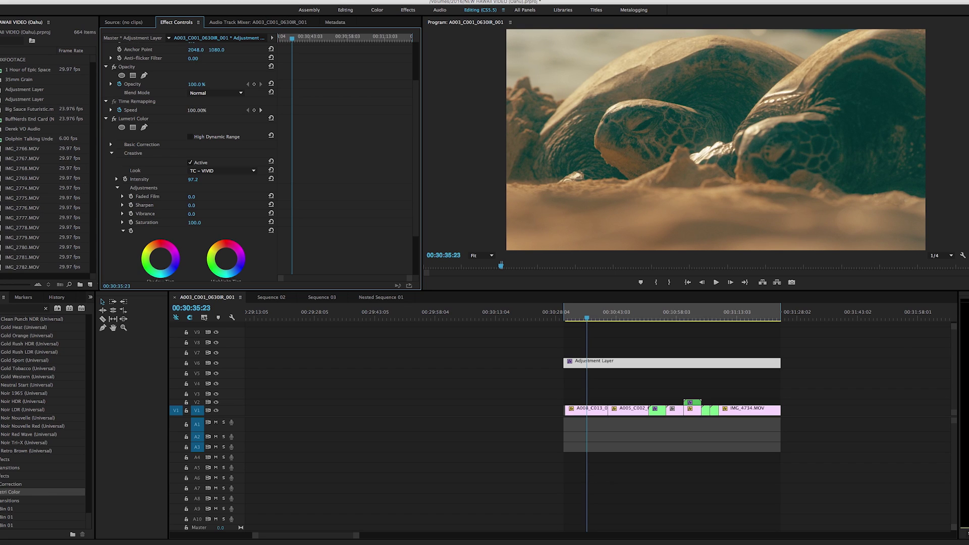
Step: Lower the TC - VIVID look's Intensity to 95.2 and set the Creative Faded Film to 10
left_click_drag(193, 179, 192, 179)
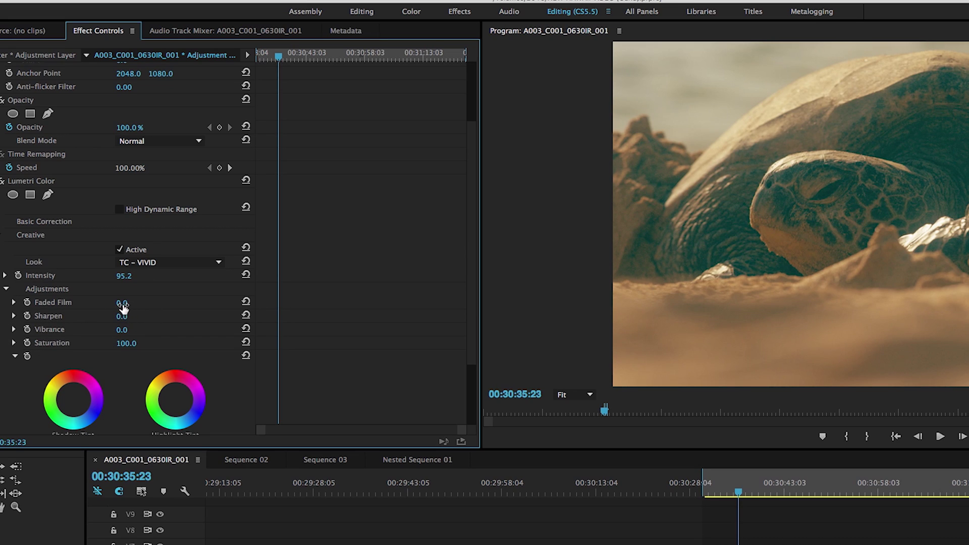
mouse_move(122, 303)
left_mouse_down()
mouse_move(172, 302)
mouse_move(122, 303)
left_mouse_up()
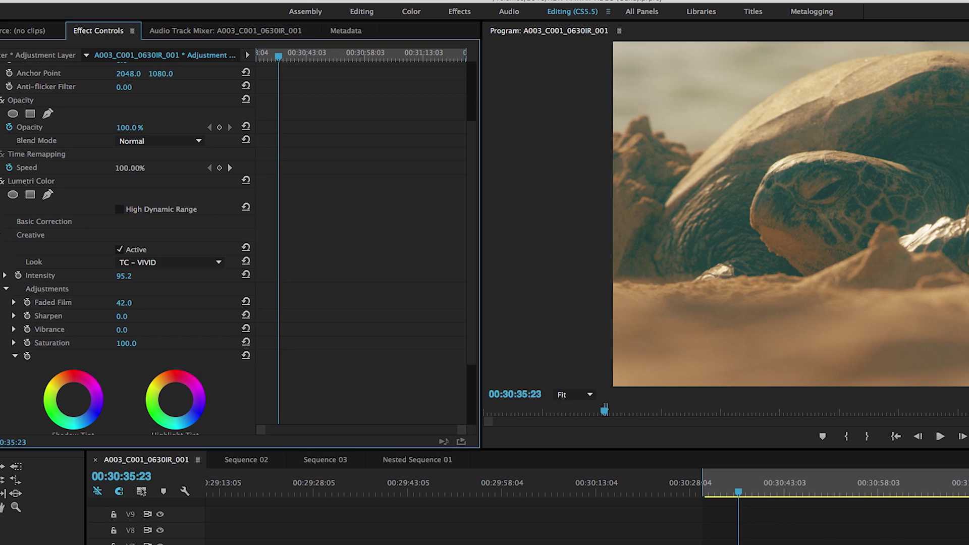
left_click(6, 288)
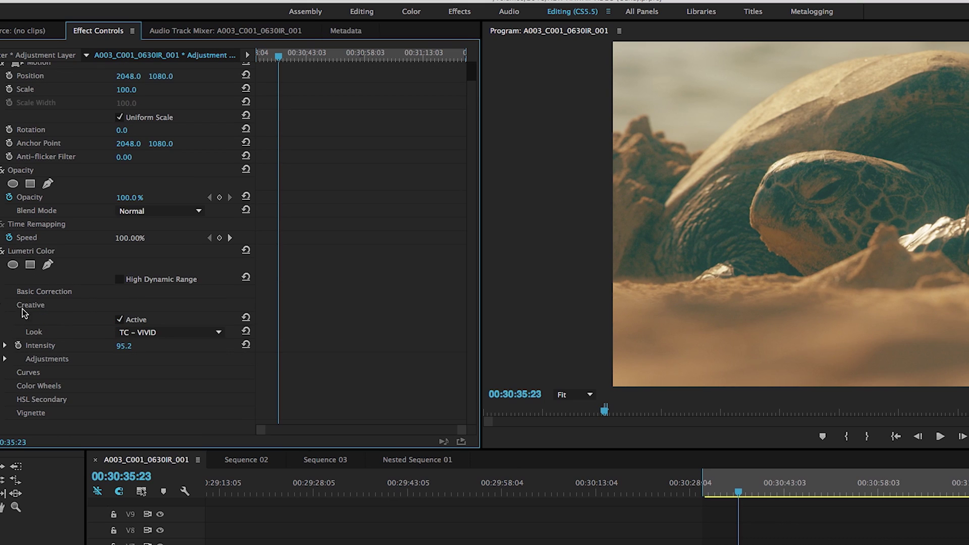
left_click(5, 359)
scroll(1, 363, "down", 2)
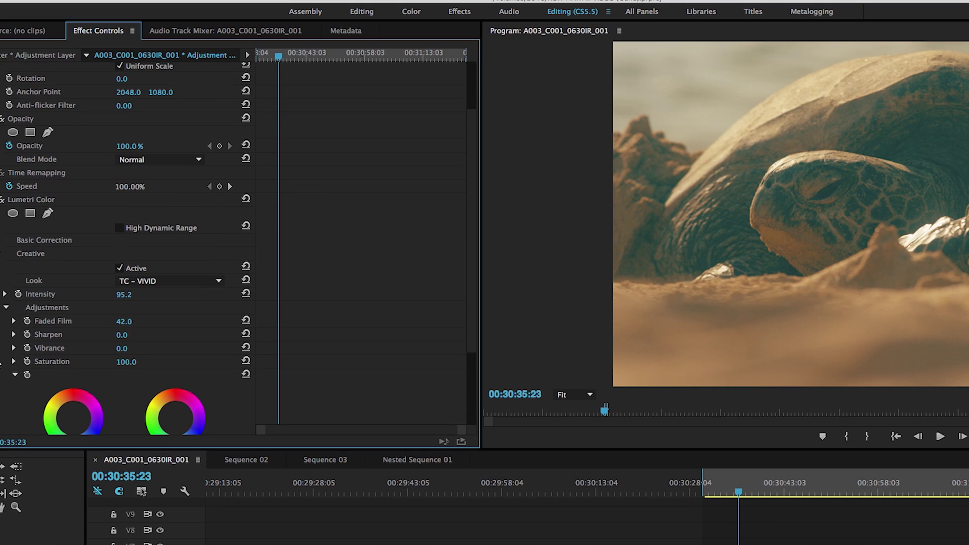
scroll(1, 363, "down", 2)
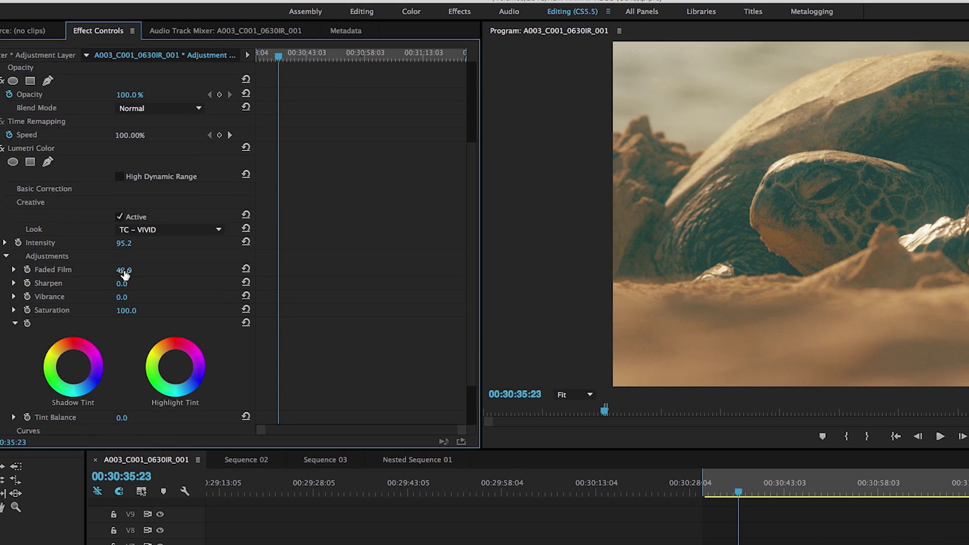
mouse_move(125, 273)
left_mouse_down()
mouse_move(103, 273)
mouse_move(128, 270)
left_mouse_up()
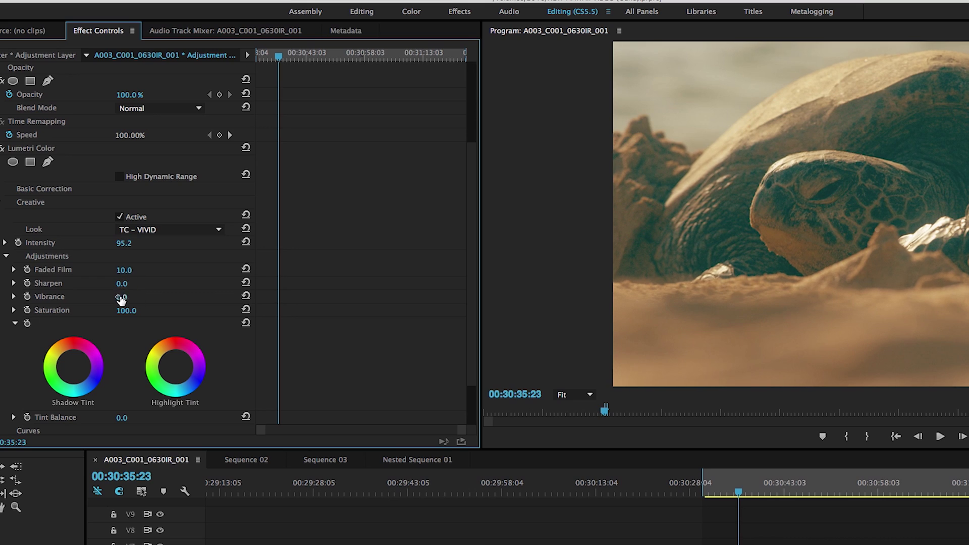
Step: Set the Creative adjustments' Vibrance to -5 and Saturation to 105
mouse_move(122, 299)
left_mouse_down()
mouse_move(202, 298)
mouse_move(40, 299)
mouse_move(202, 299)
mouse_move(119, 297)
left_mouse_up()
left_click_drag(123, 311, 156, 311)
left_click_drag(126, 310, 126, 310)
Step: Open the Color Wheels section and tint the shadows slightly toward blue and the highlights toward orange
scroll(4, 301, "down", 3)
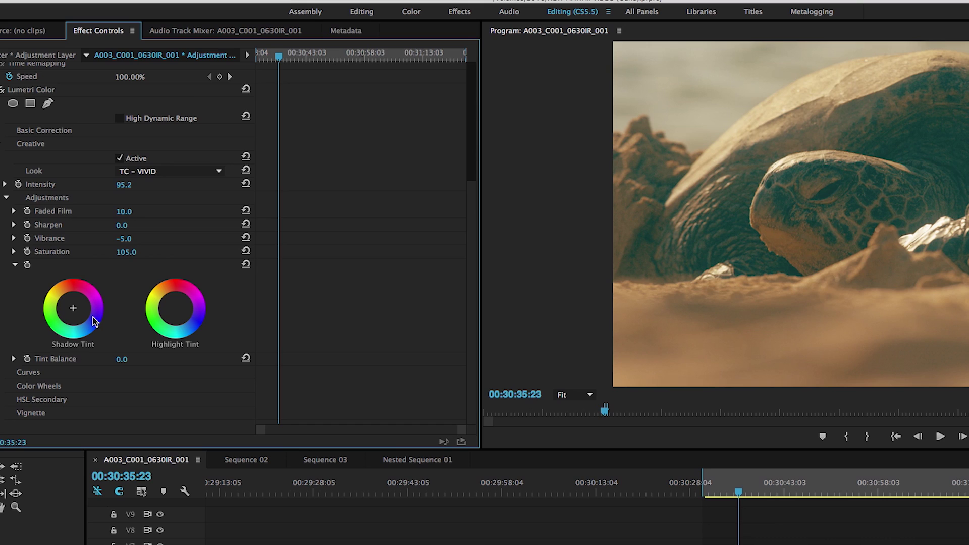
left_click(10, 386)
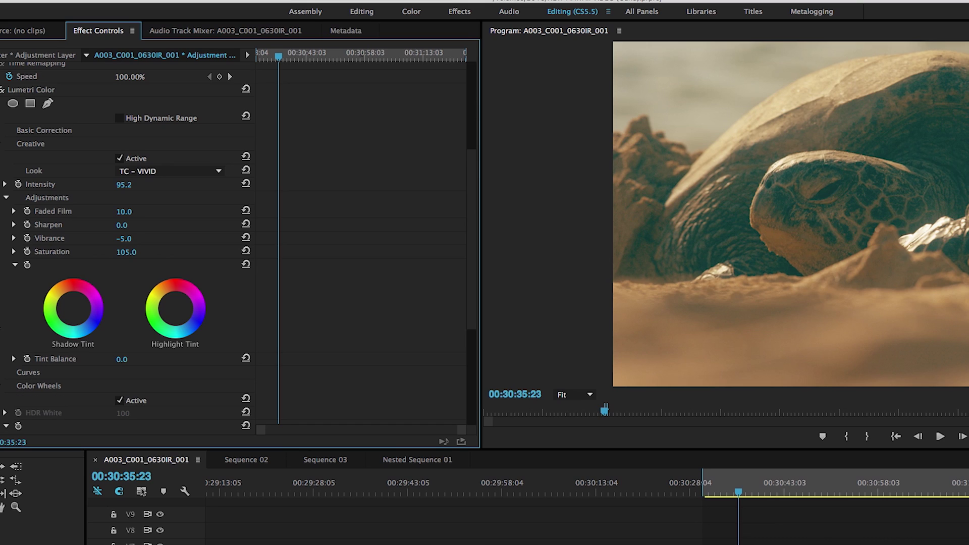
scroll(14, 301, "down", 6)
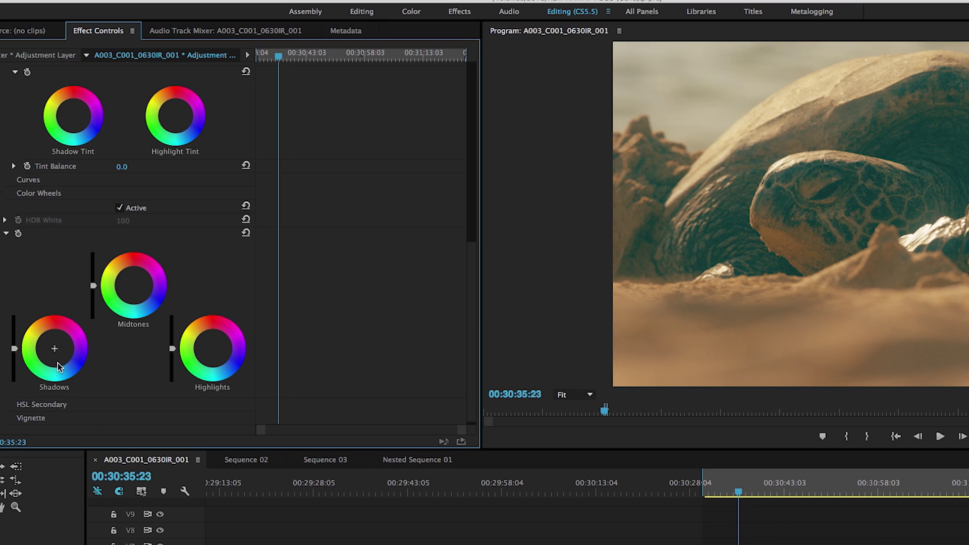
left_click_drag(56, 349, 56, 350)
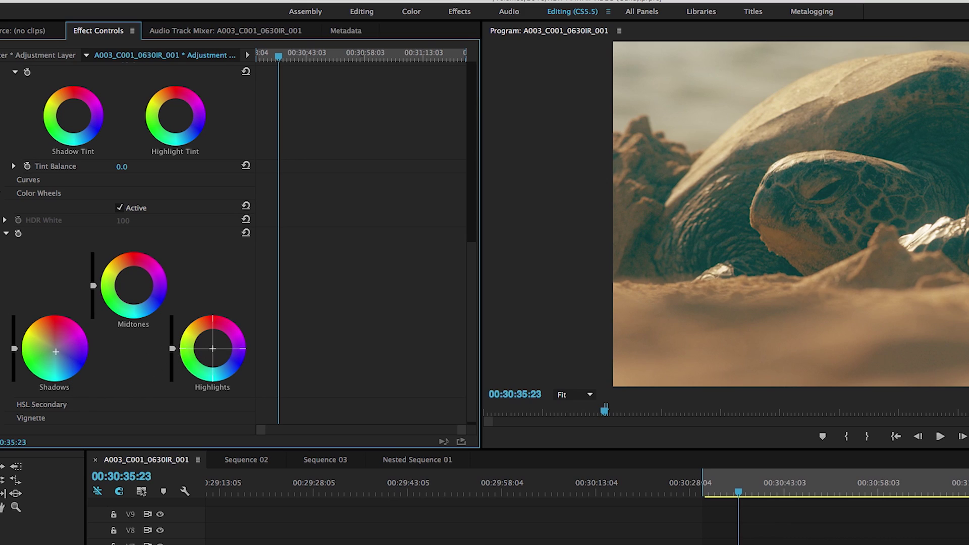
left_click_drag(212, 348, 208, 343)
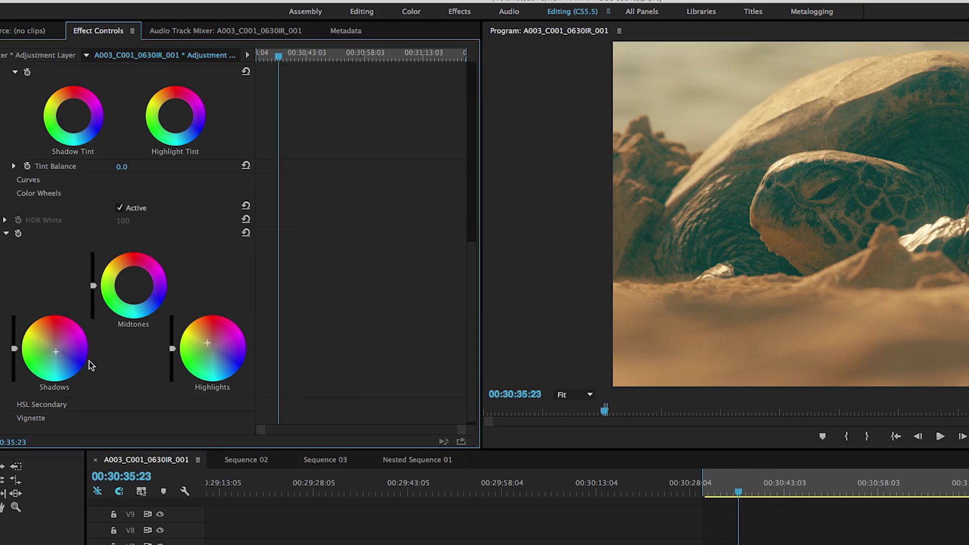
Step: Push the shadows further toward blue, try a cool highlight tint on the turtle shot, and return the highlights to warm orange
left_click_drag(55, 351, 59, 354)
left_click_drag(207, 343, 209, 357)
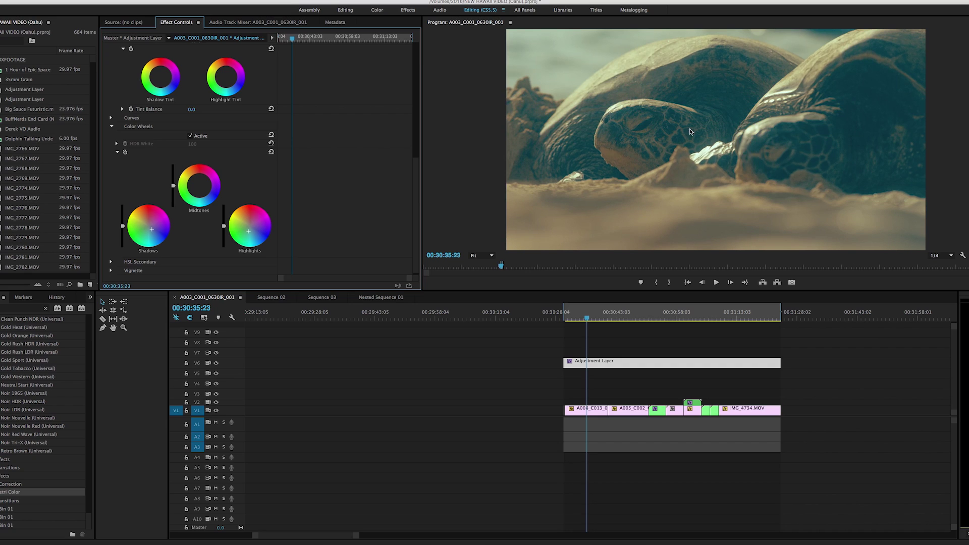
left_click_drag(247, 236, 248, 223)
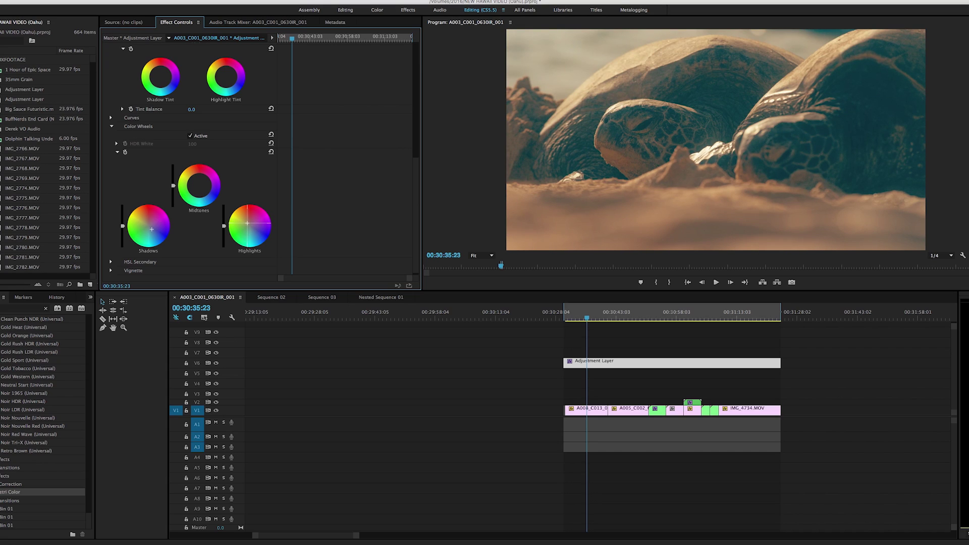
left_click_drag(154, 230, 154, 233)
Step: On the leaf clip at 00:30:47:03, ease the Shadows wheel back toward neutral and adjust the Creative Saturation
left_click_drag(603, 317, 631, 319)
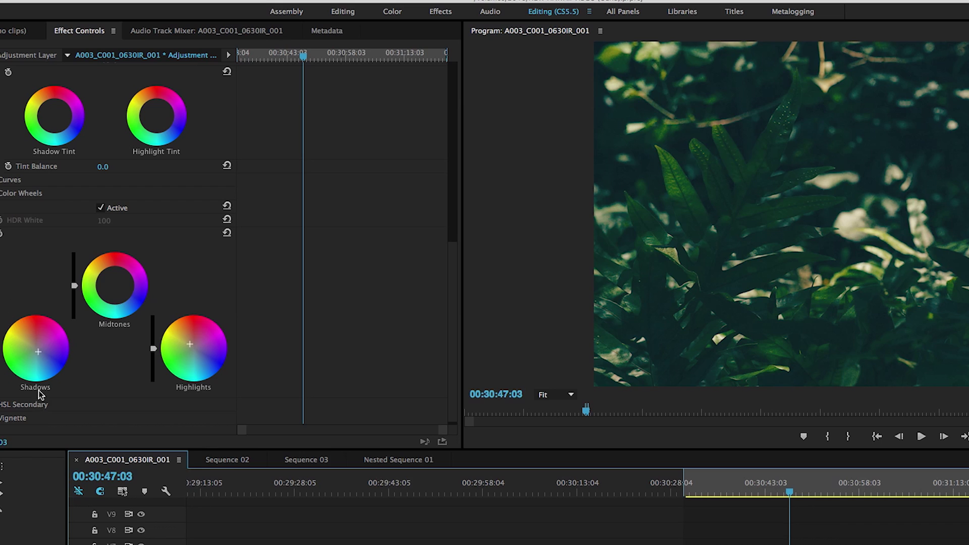
left_click_drag(41, 355, 37, 351)
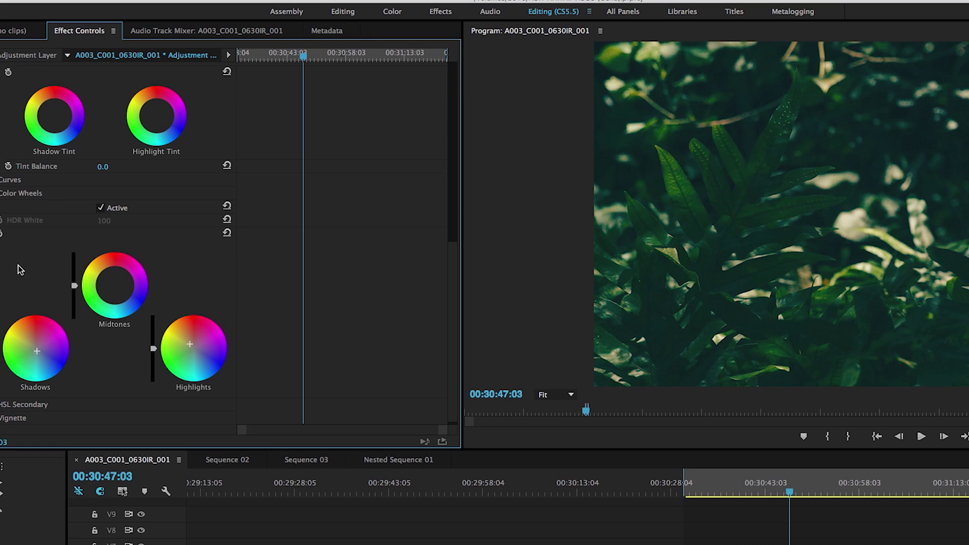
scroll(116, 242, "up", 5)
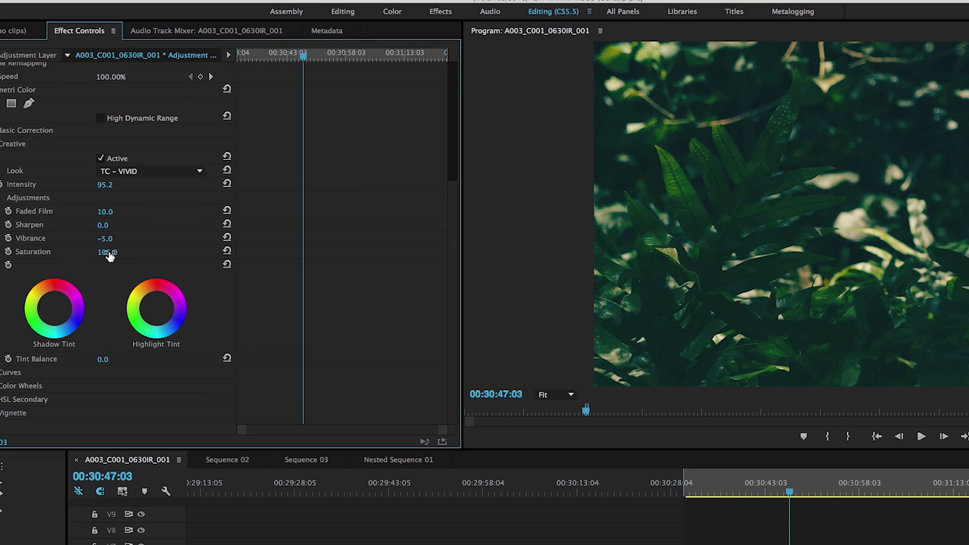
mouse_move(108, 253)
left_mouse_down()
mouse_move(161, 254)
mouse_move(103, 253)
left_mouse_up()
Step: In Basic Correction, try Contrast at -43 and 81 with Highlights 120 and Shadows -18 on the leaf clip, and settle Contrast at 8
left_click(1, 144)
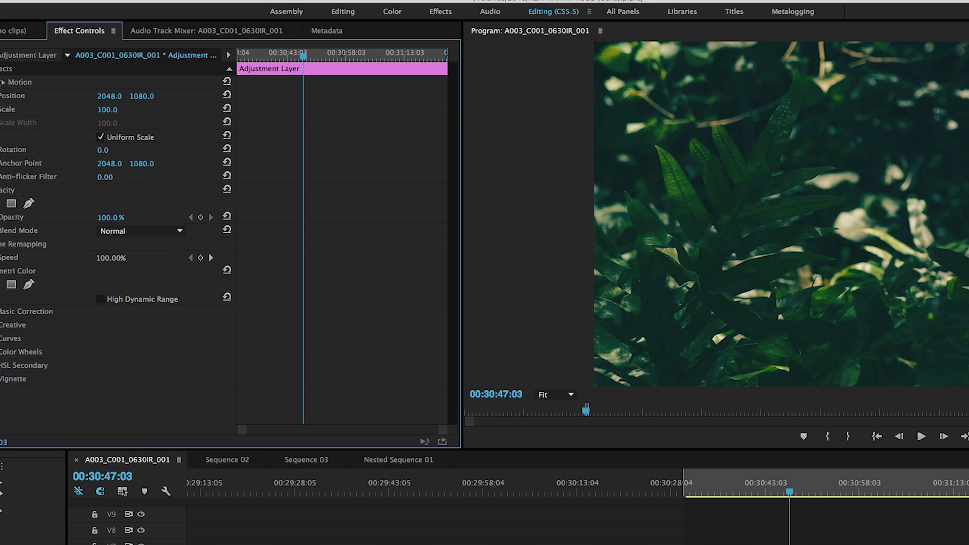
left_click(0, 312)
scroll(118, 247, "down", 5)
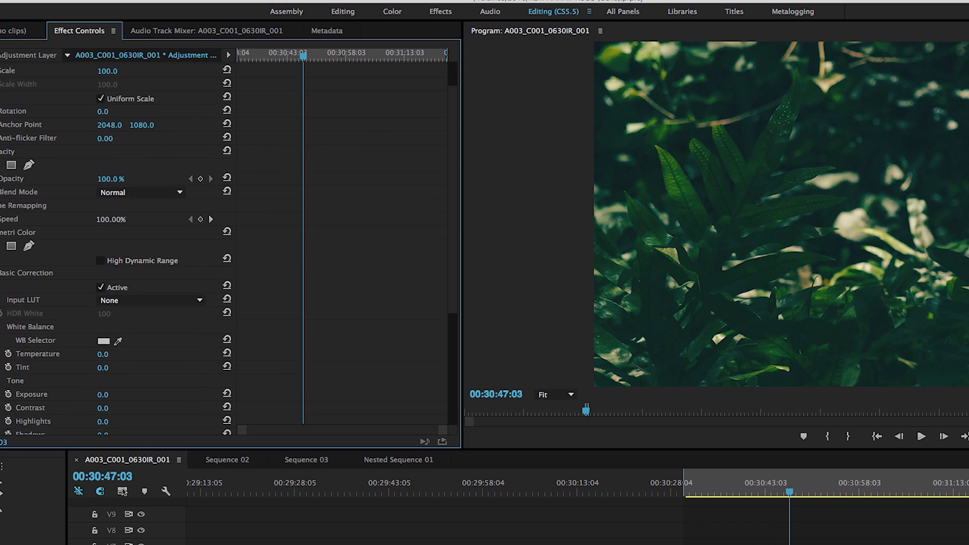
scroll(118, 242, "down", 4)
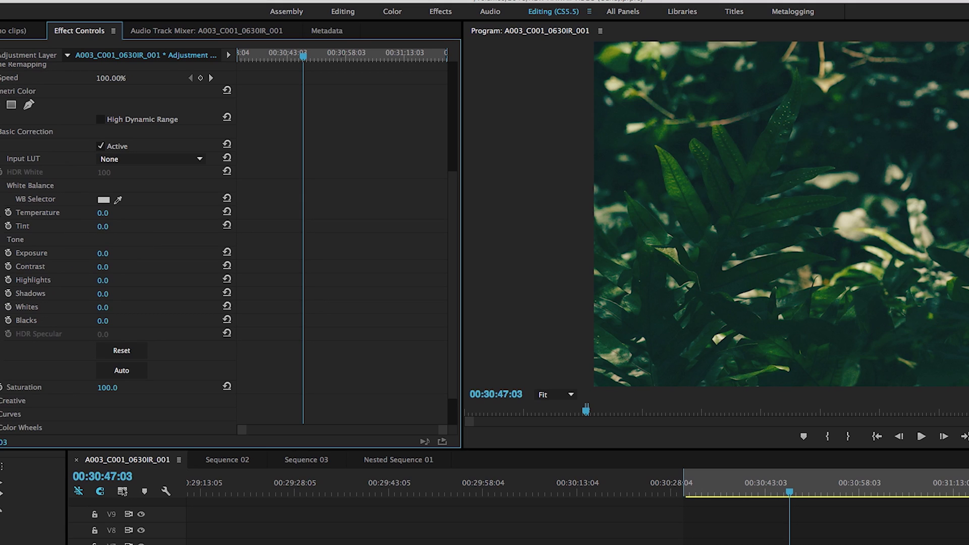
left_click(775, 543)
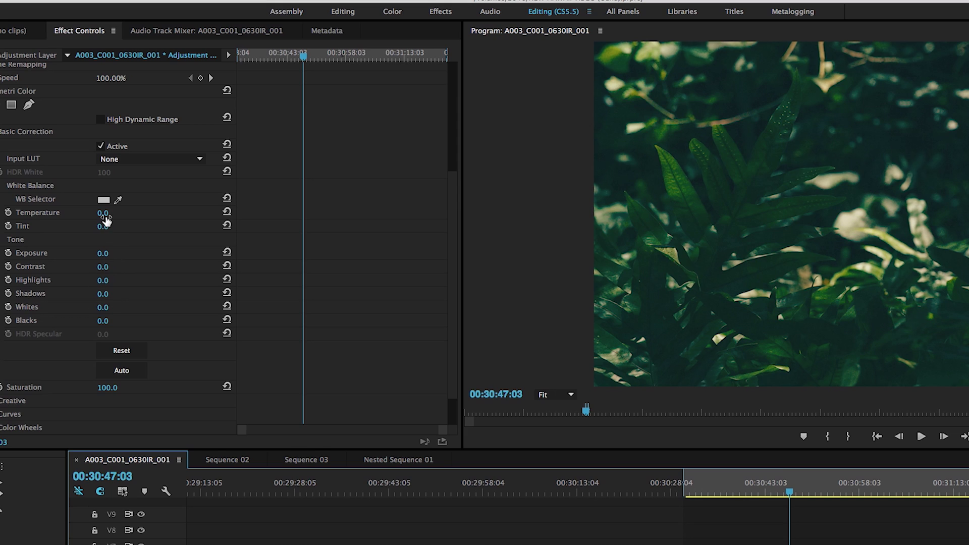
left_click(770, 492)
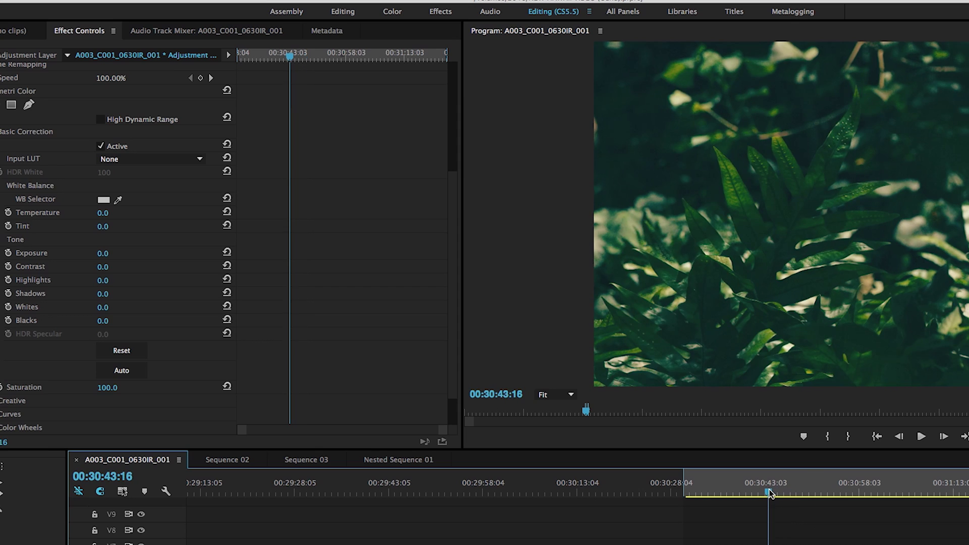
left_click_drag(769, 492, 767, 492)
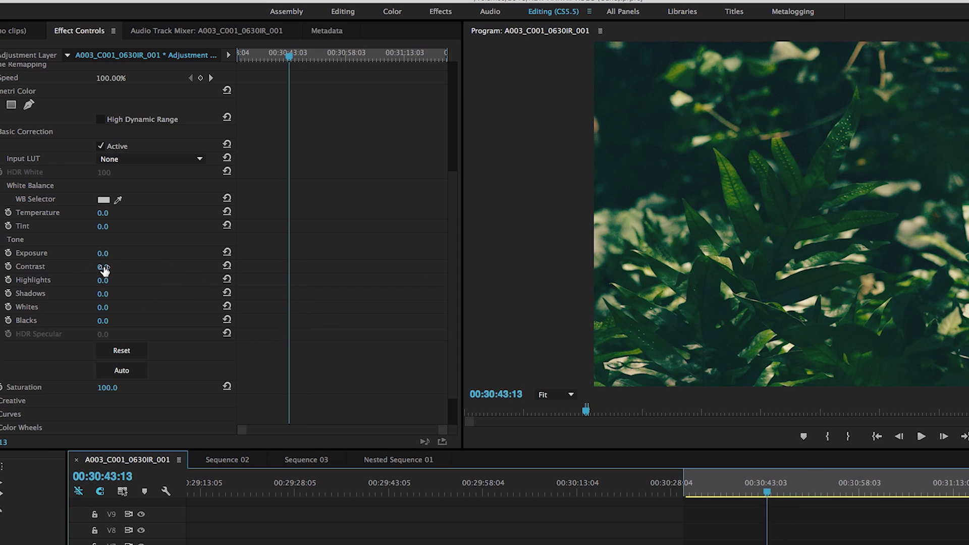
left_click_drag(102, 267, 66, 266)
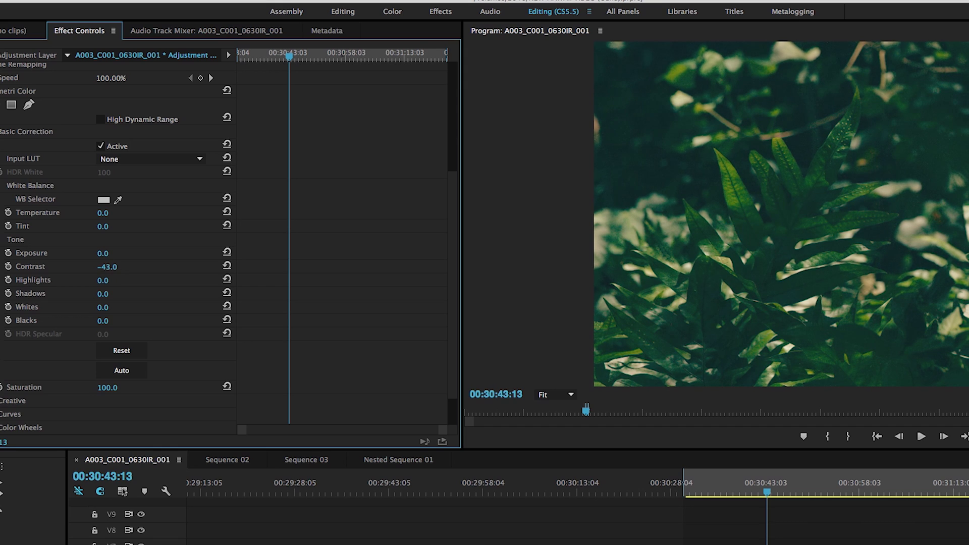
left_click_drag(96, 266, 135, 280)
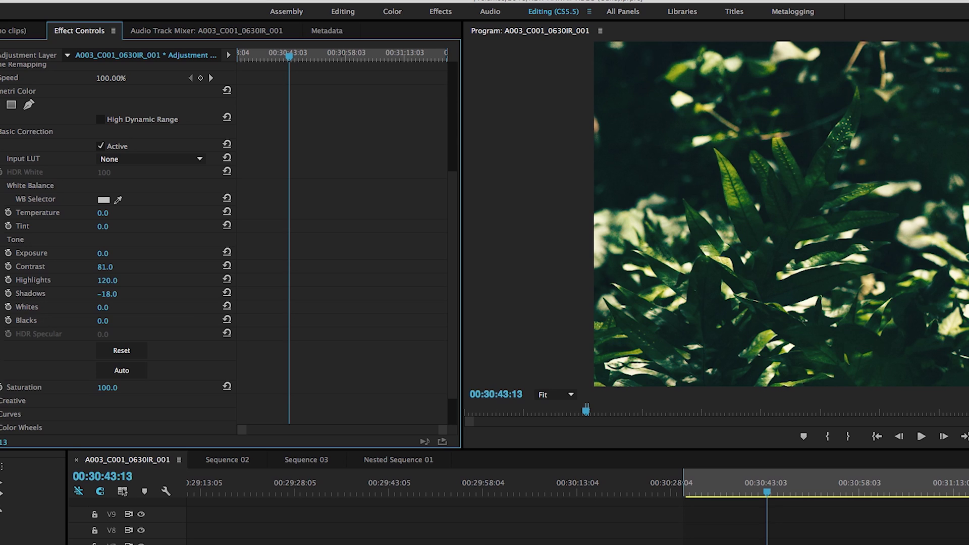
mouse_move(797, 493)
left_mouse_down()
mouse_move(726, 494)
mouse_move(778, 493)
left_mouse_up()
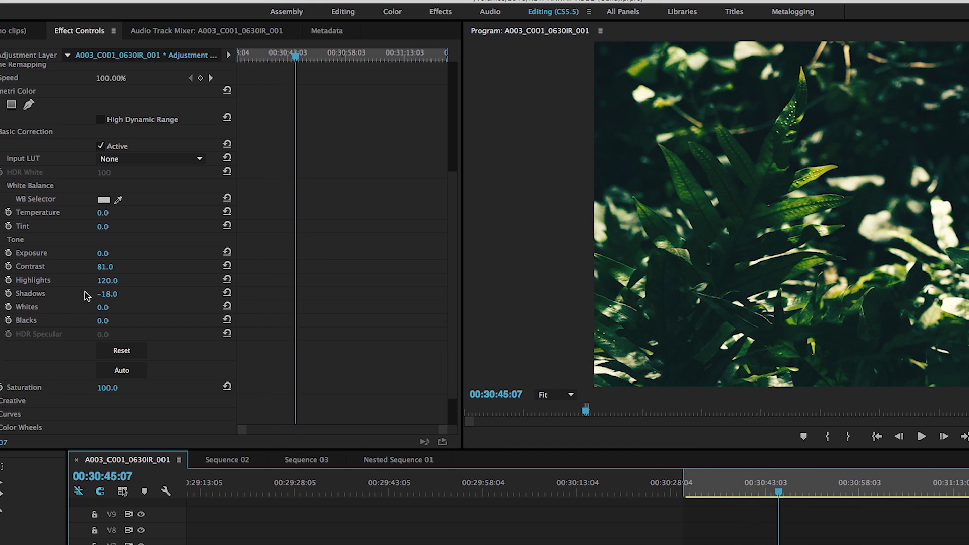
left_click_drag(107, 266, 78, 266)
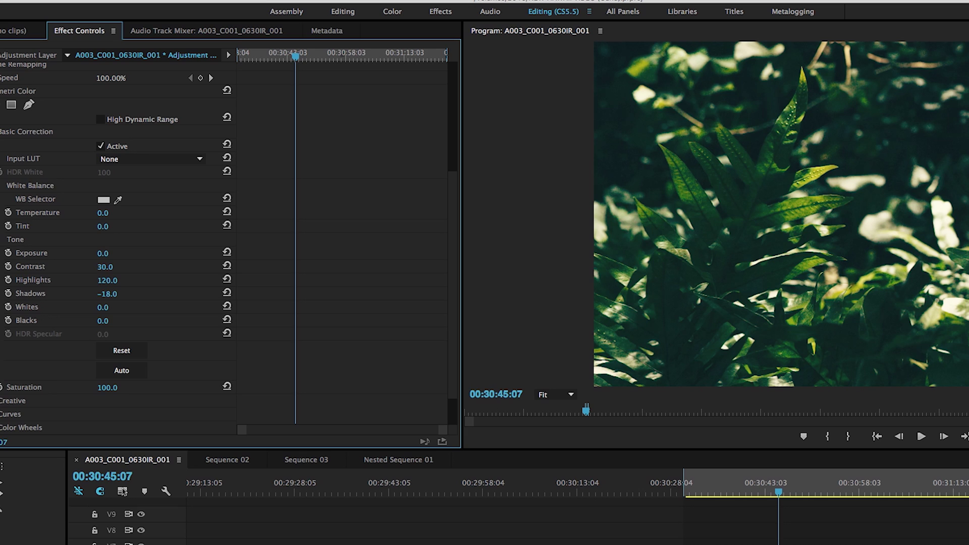
Step: Try Highlights at -28, -10 and 110, and set both Highlights and Shadows to -5
left_click(106, 280)
type("-28")
key("Return")
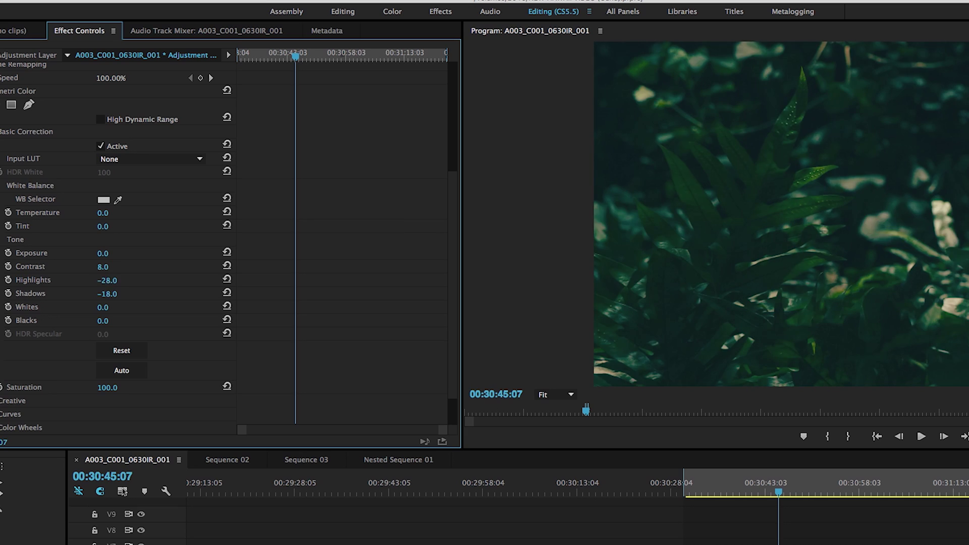
mouse_move(107, 280)
left_mouse_down()
mouse_move(164, 280)
mouse_move(103, 280)
left_mouse_up()
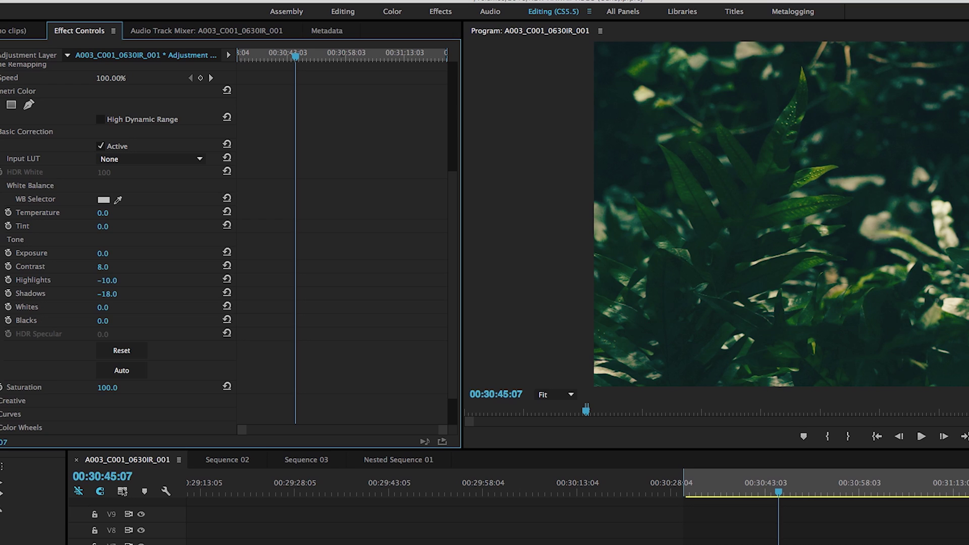
left_click(107, 280)
type("110")
key("Return")
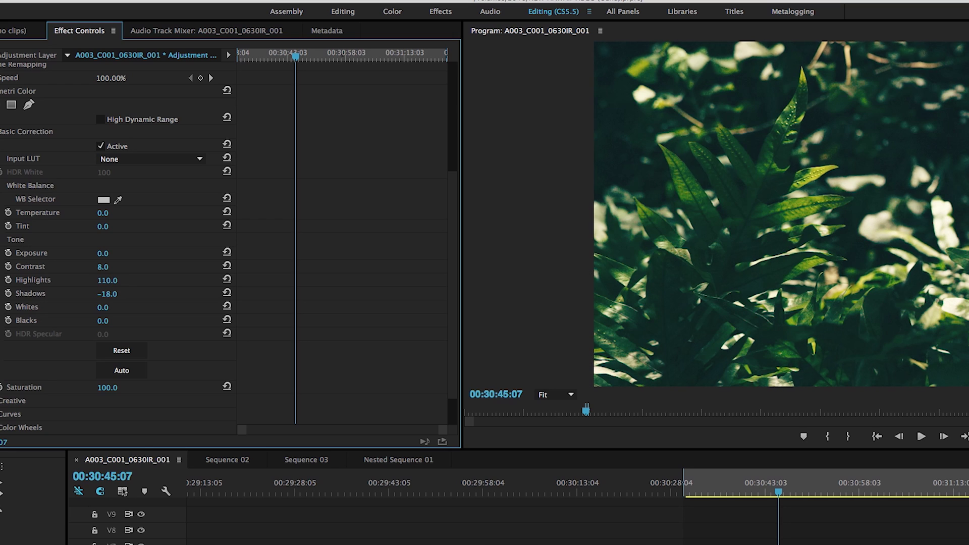
mouse_move(107, 280)
left_mouse_down()
mouse_move(49, 280)
mouse_move(107, 280)
mouse_move(115, 295)
mouse_move(128, 295)
mouse_move(115, 294)
left_mouse_up()
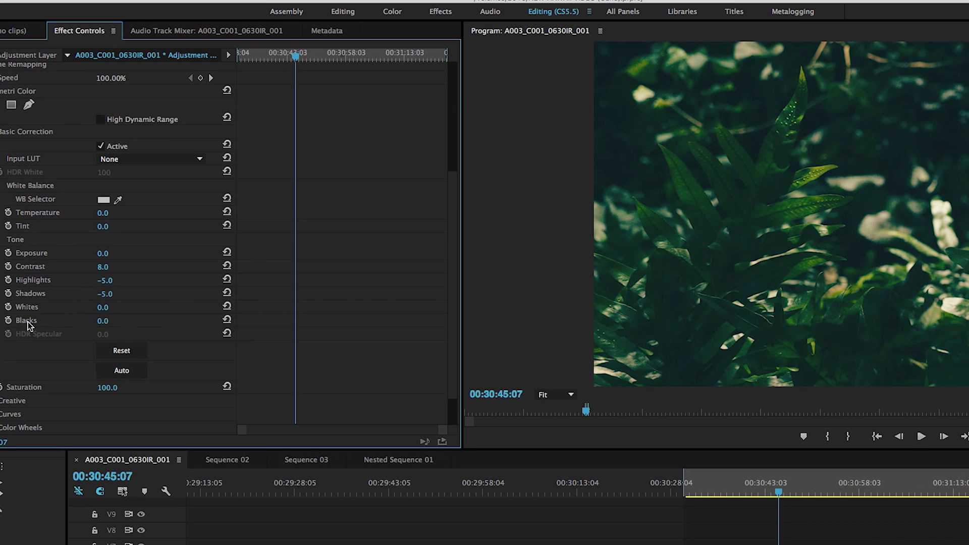
Step: Try Blacks at -25 on the leaf clip, set Blacks to -10, and shift the white balance Temperature to -11
mouse_move(107, 321)
left_mouse_down()
mouse_move(74, 321)
mouse_move(143, 322)
mouse_move(123, 322)
left_mouse_up()
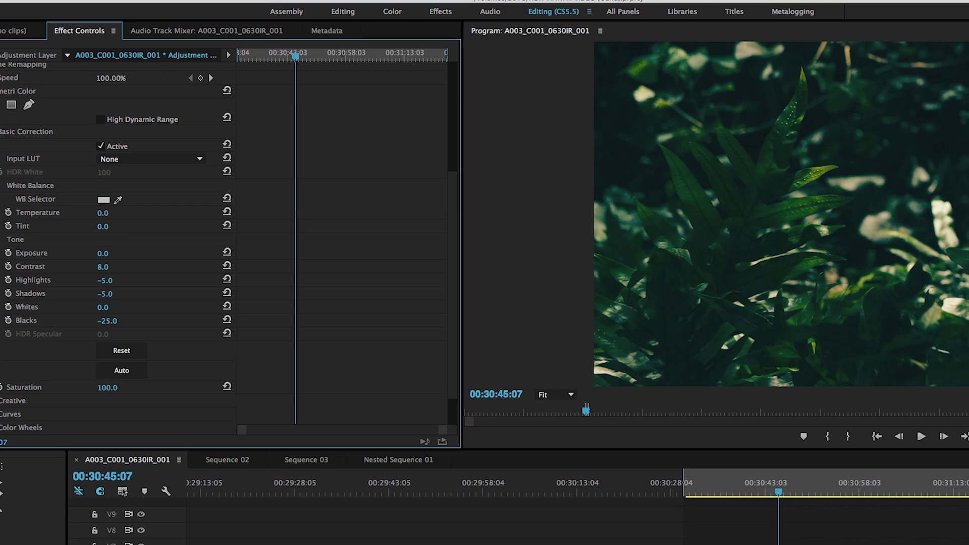
left_click(801, 494)
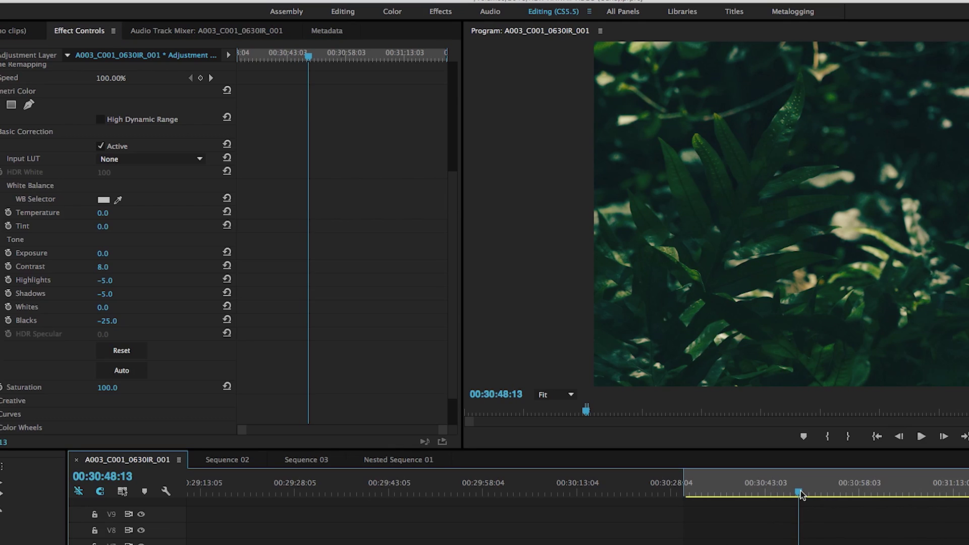
left_click(790, 493)
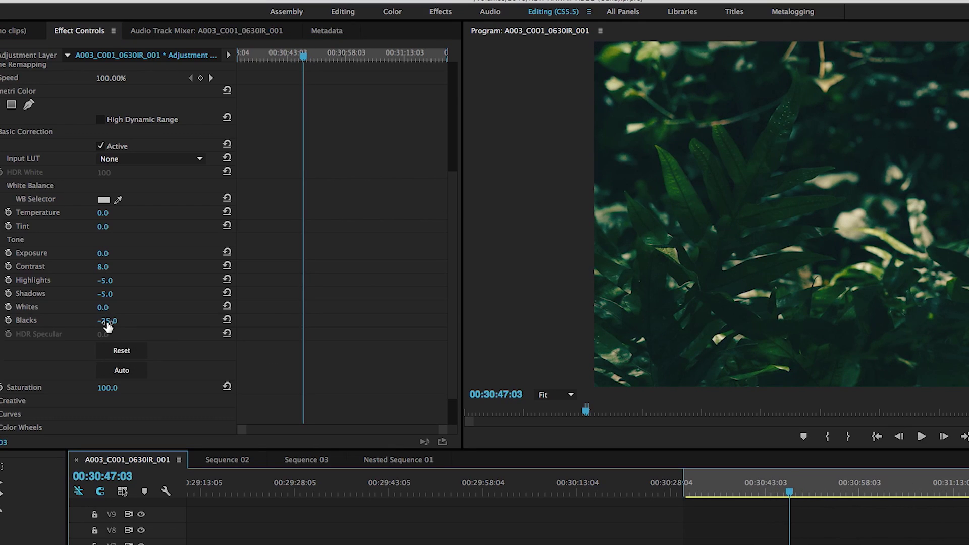
mouse_move(107, 326)
left_mouse_down()
mouse_move(45, 325)
mouse_move(115, 325)
left_mouse_up()
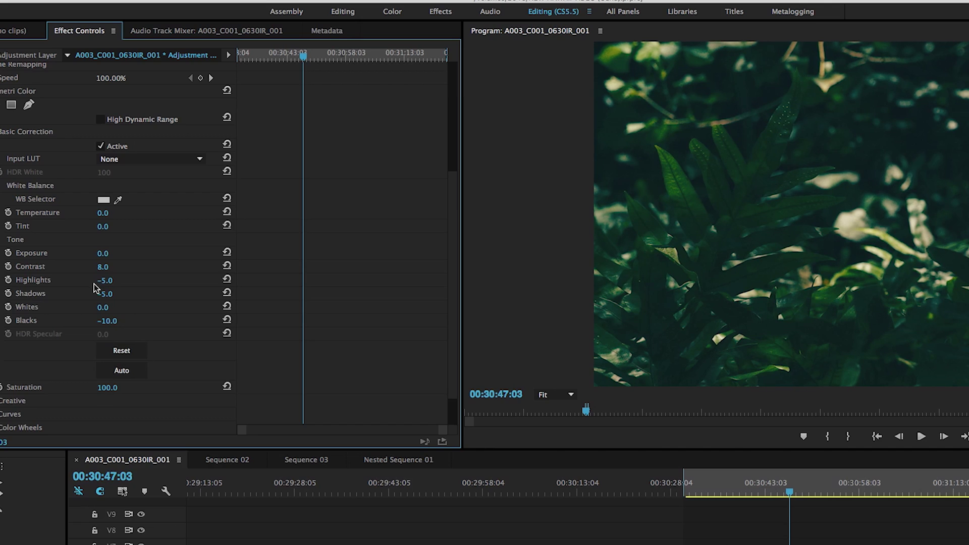
mouse_move(103, 213)
left_mouse_down()
mouse_move(117, 213)
mouse_move(108, 212)
left_mouse_up()
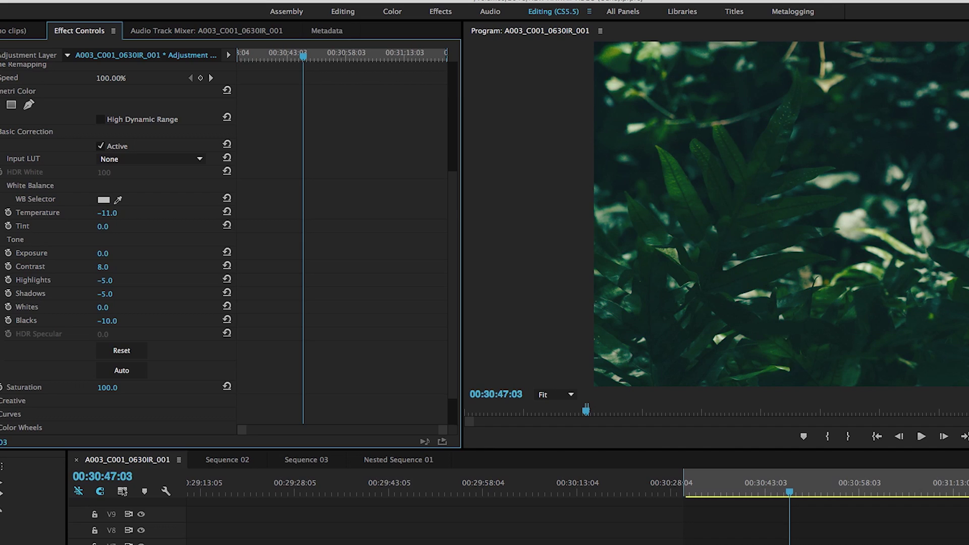
Step: Set the white balance Temperature to 5 and, viewing the leaf clip at 00:31:03:02, the Basic Correction Saturation to 90
left_click_drag(107, 213, 105, 213)
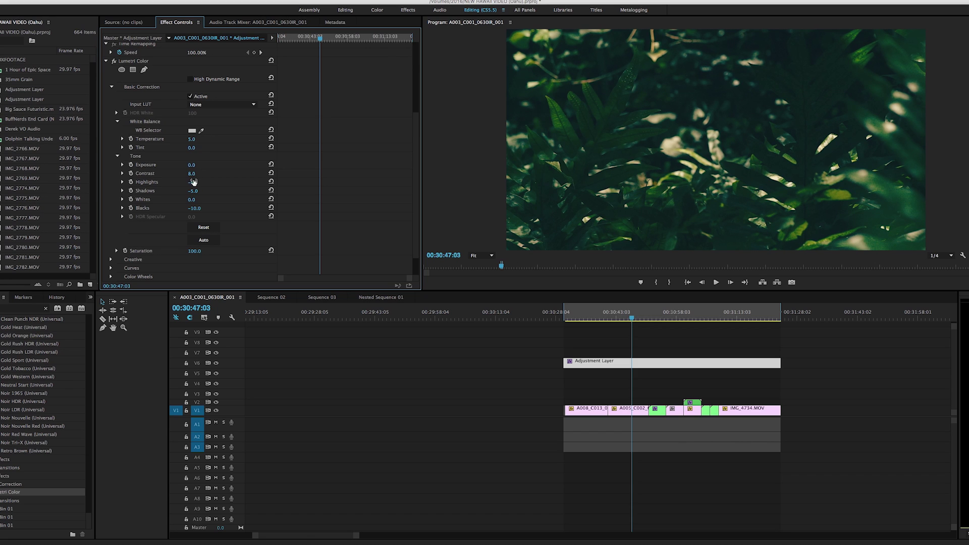
left_click_drag(648, 323, 697, 318)
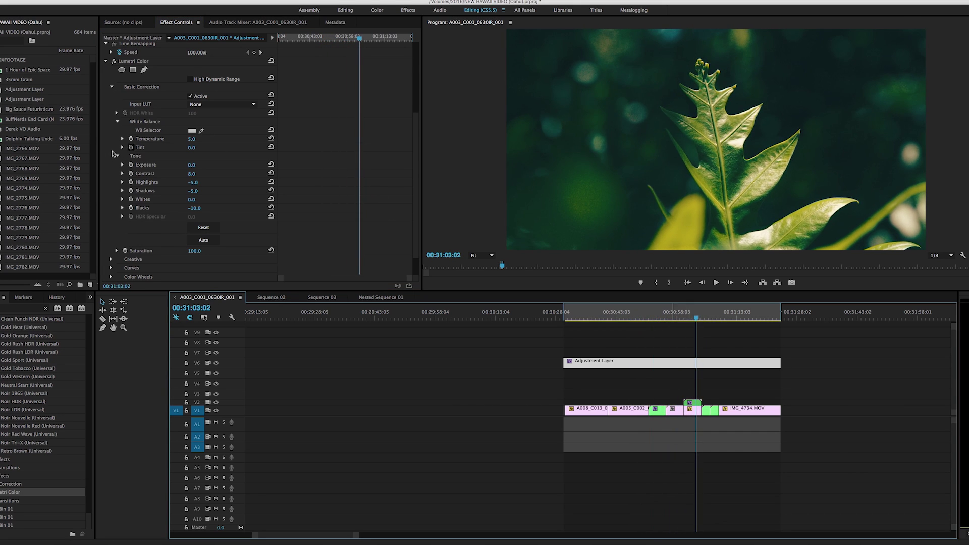
left_click_drag(194, 251, 185, 251)
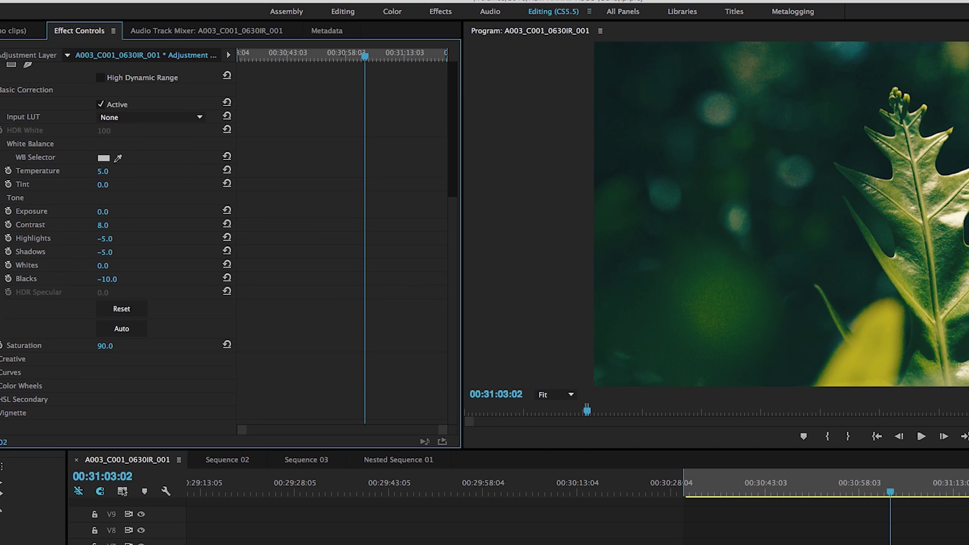
Step: Expand the Vignette section and look through the HSL Secondary key controls before collapsing HSL Secondary
left_click(1, 412)
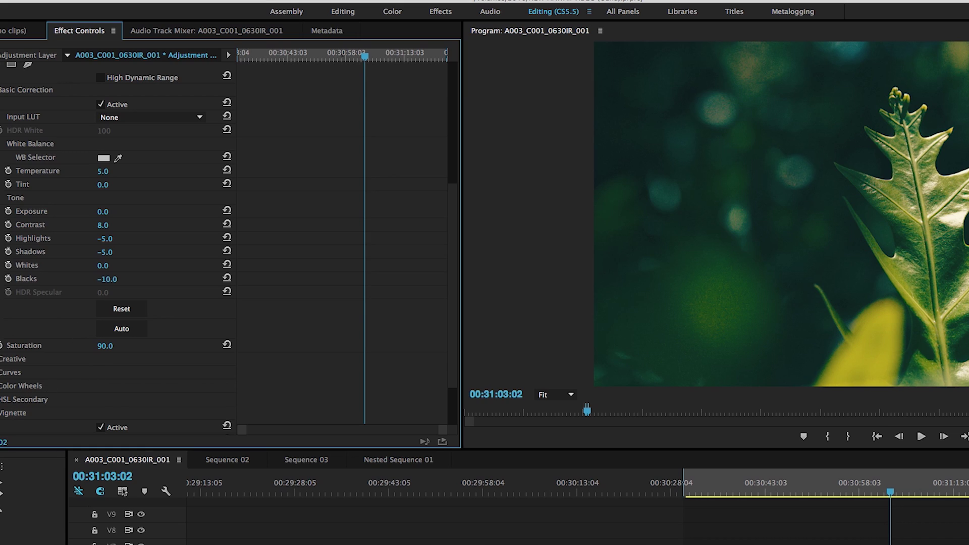
left_click(1, 399)
scroll(118, 247, "down", 8)
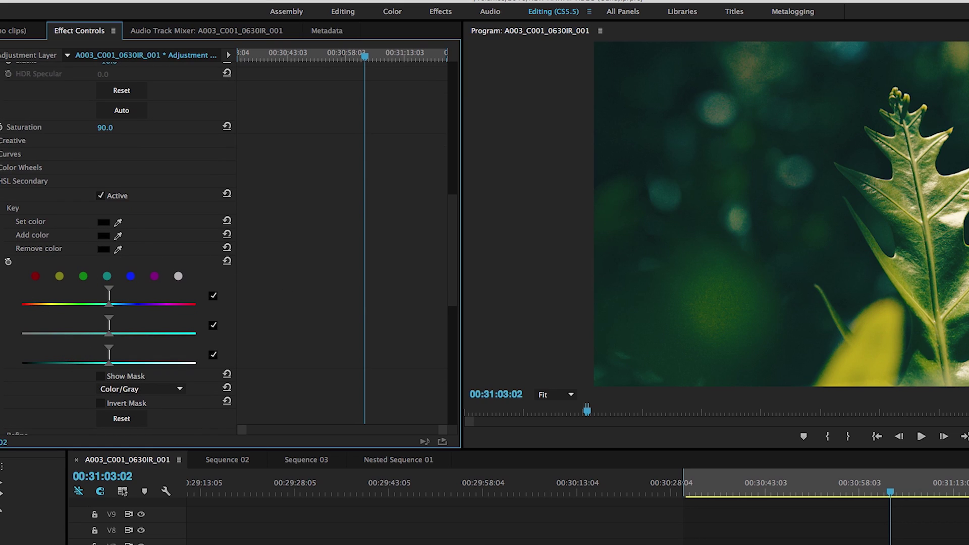
left_click(1, 181)
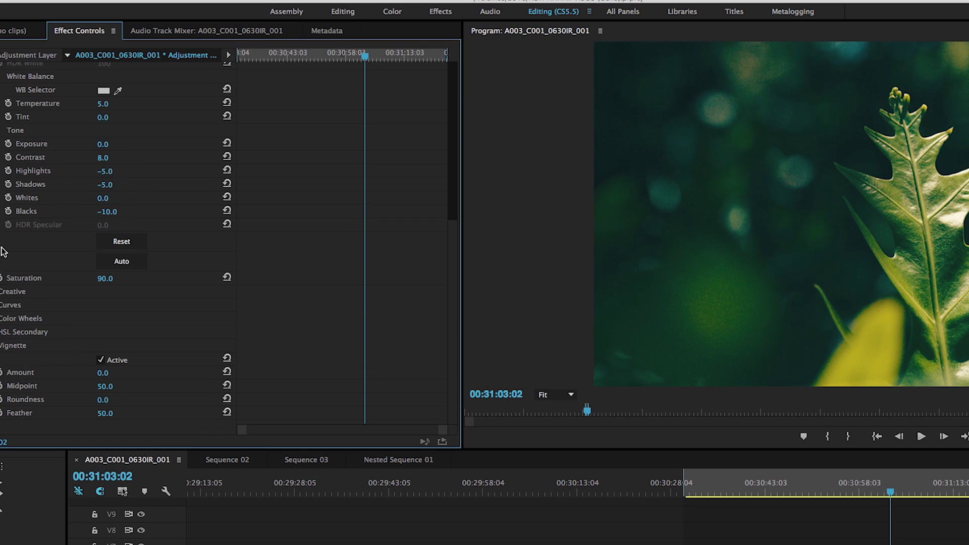
Step: Try a Vignette Amount of -2.4 on the foliage clip at 00:30:45:12
left_click(925, 485)
left_click_drag(927, 490, 879, 498)
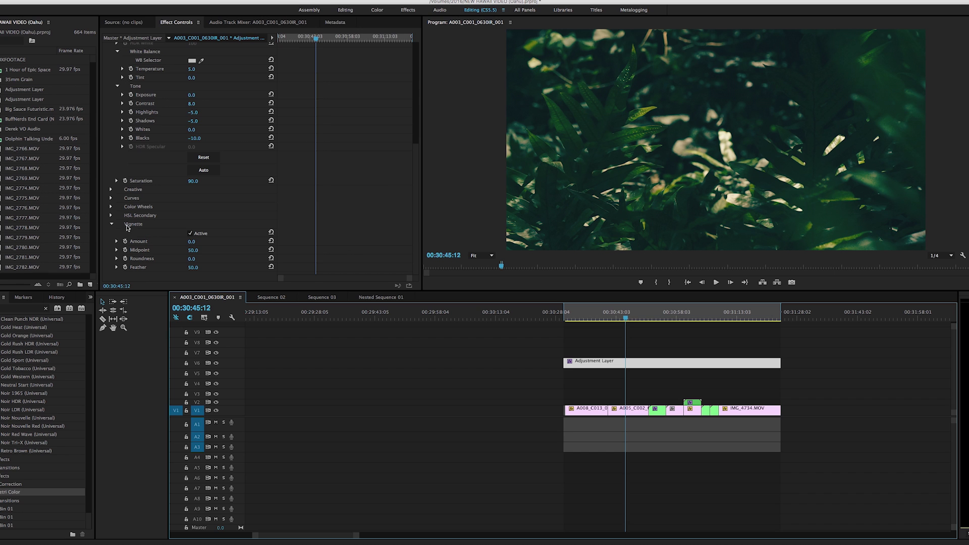
left_click(111, 224)
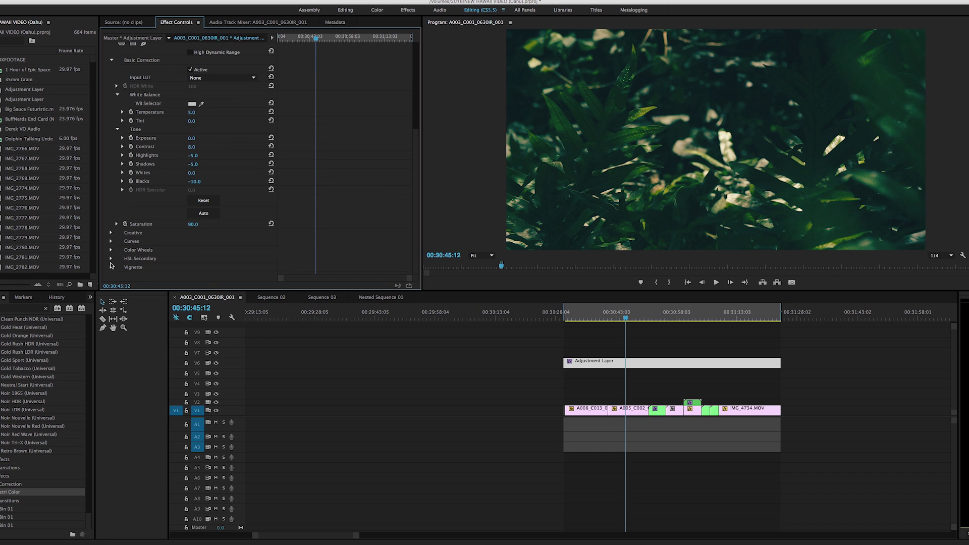
left_click(110, 267)
scroll(103, 258, "down", 2)
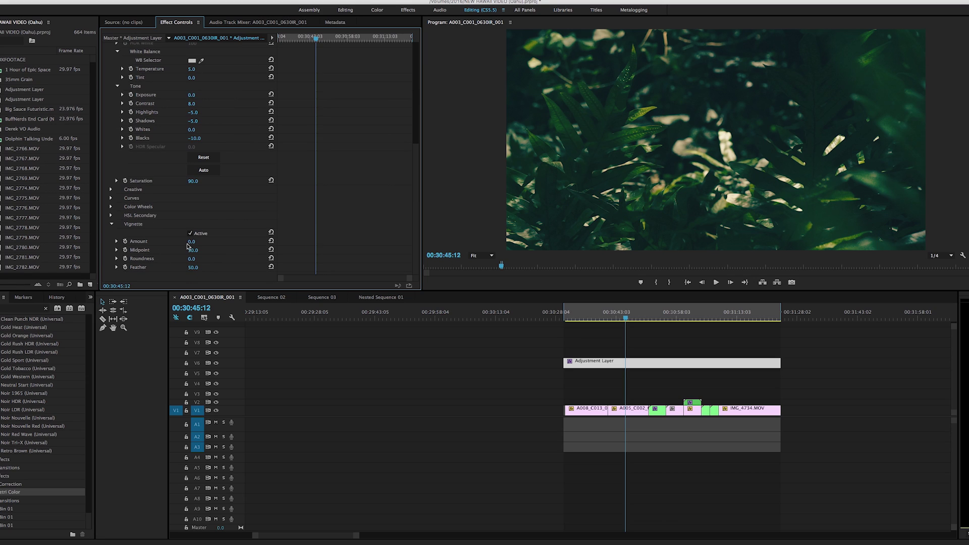
left_click_drag(192, 241, 188, 242)
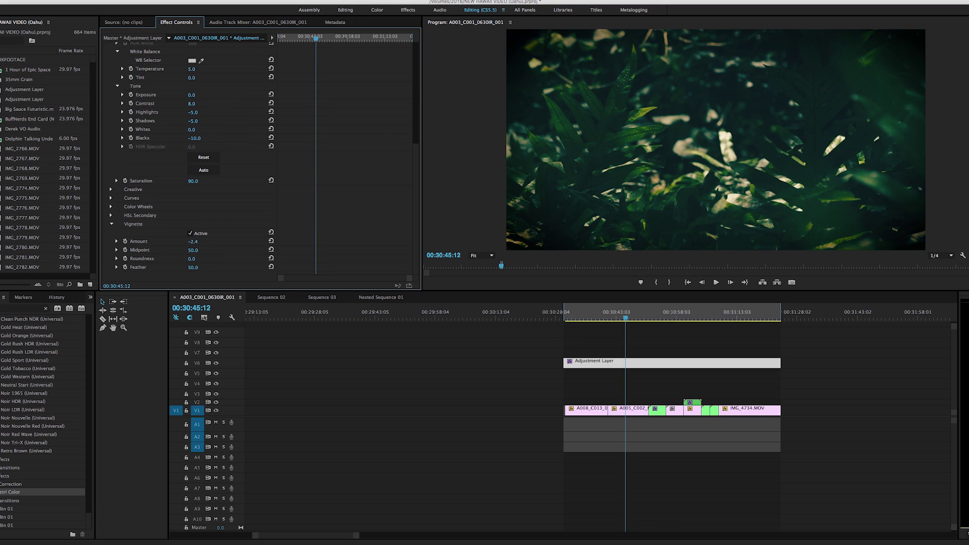
Step: On the turtle clip at 00:30:35:19, try Vignette Amount -5 and settle on Amount -0.5, Midpoint 25, Roundness 5 and Feather 85
left_click(587, 311)
left_click_drag(192, 243, 181, 249)
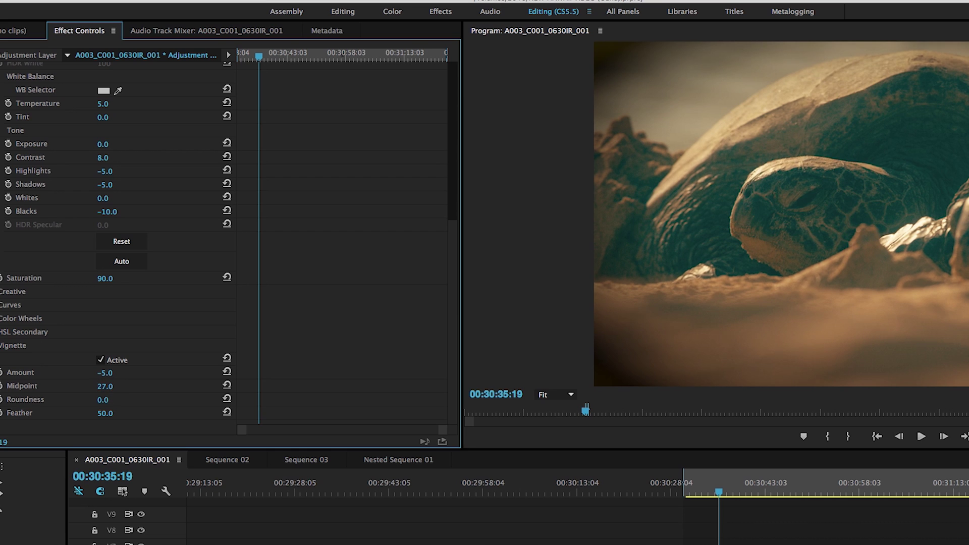
left_click_drag(105, 386, 101, 386)
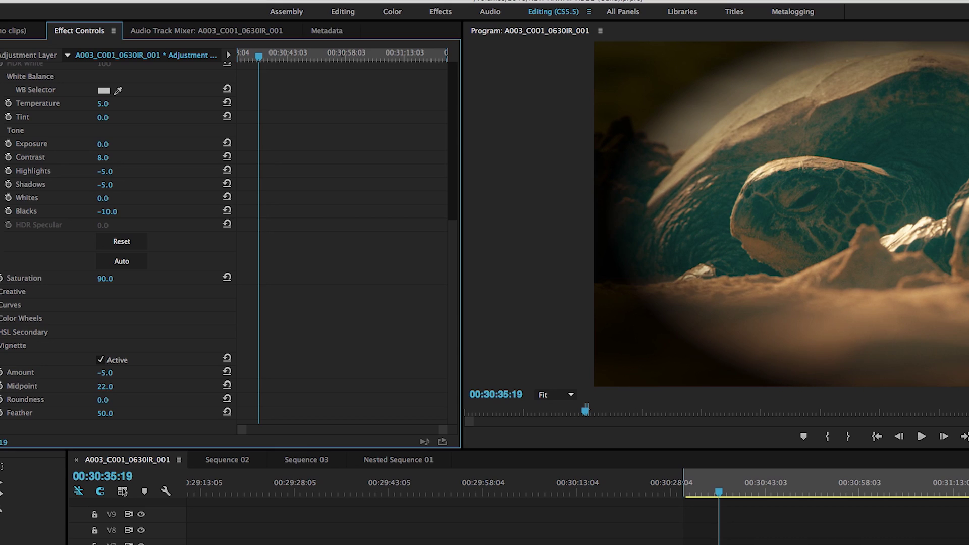
left_click_drag(115, 386, 124, 413)
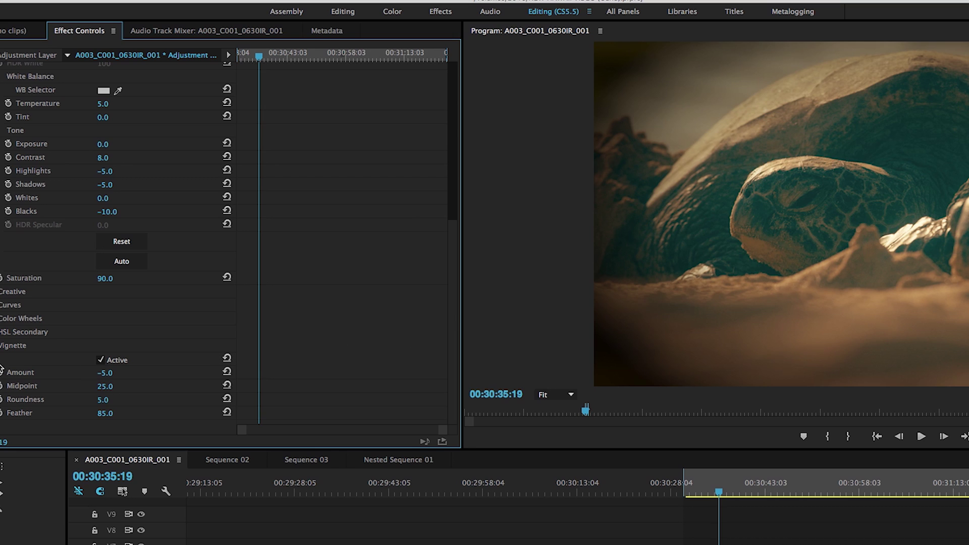
left_click_drag(105, 375, 121, 376)
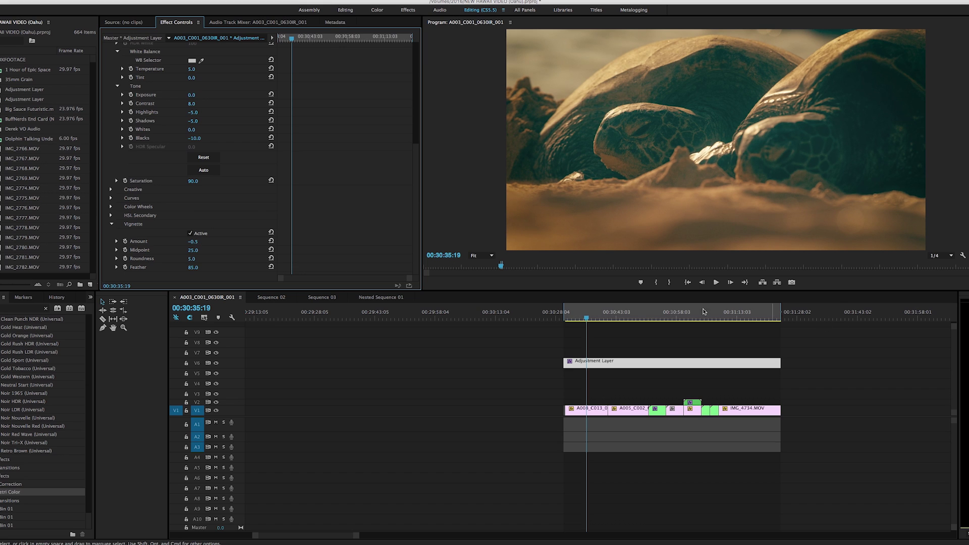
Step: Turn the vignette off and on repeatedly to compare the turtle shot with and without it, leaving it active
left_click(190, 233)
left_click(191, 233)
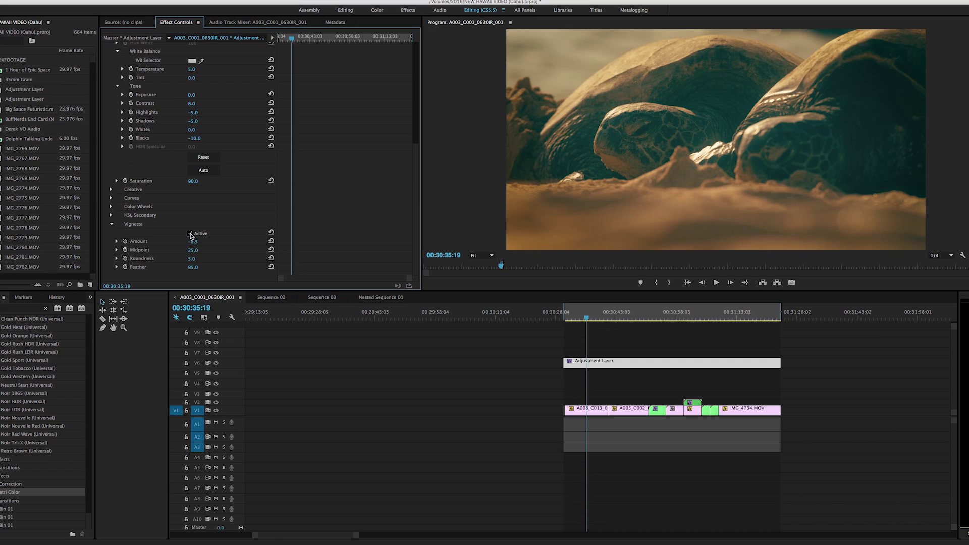
left_click(190, 234)
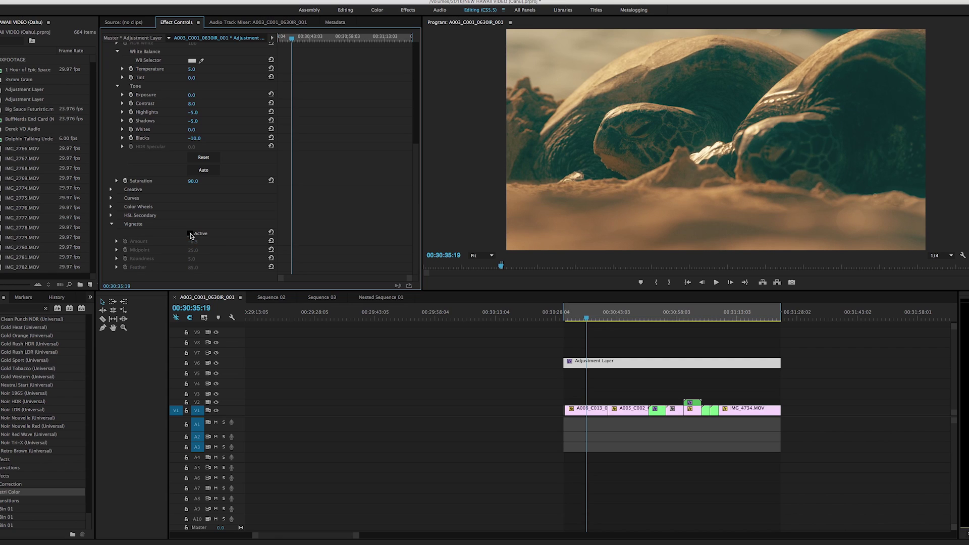
left_click(190, 233)
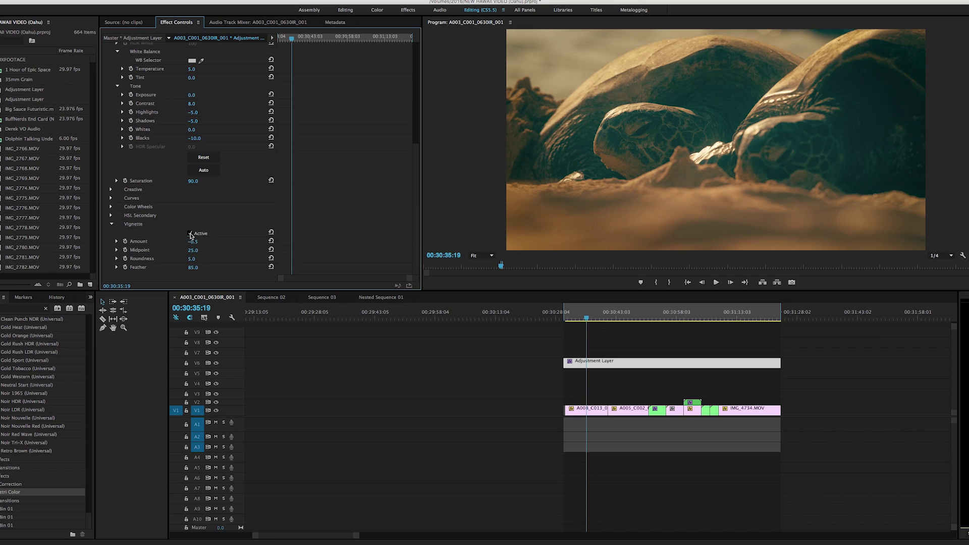
left_click(190, 234)
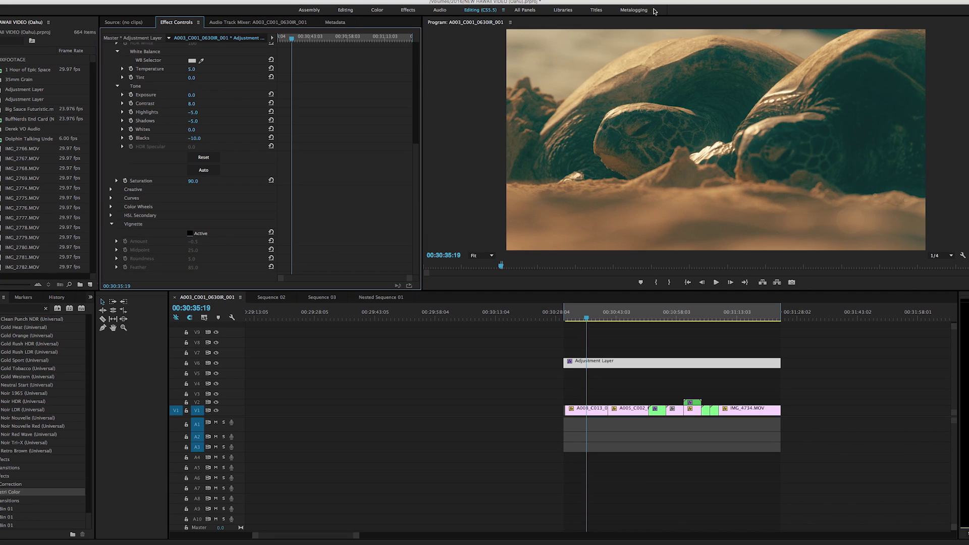
left_click(190, 234)
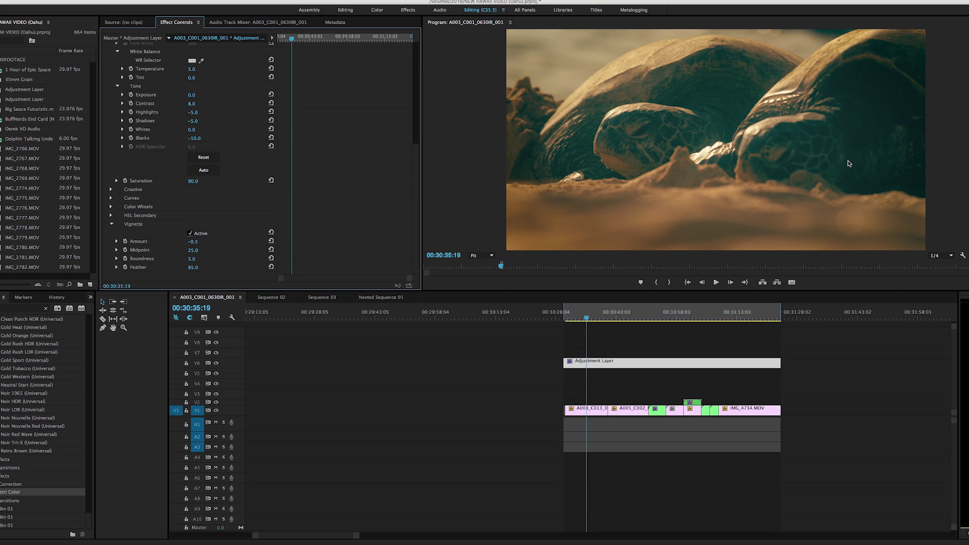
Step: Move to the leaf clip at 00:31:01:16 and review the grade's Basic Correction settings
left_click(611, 318)
left_click_drag(612, 319, 690, 319)
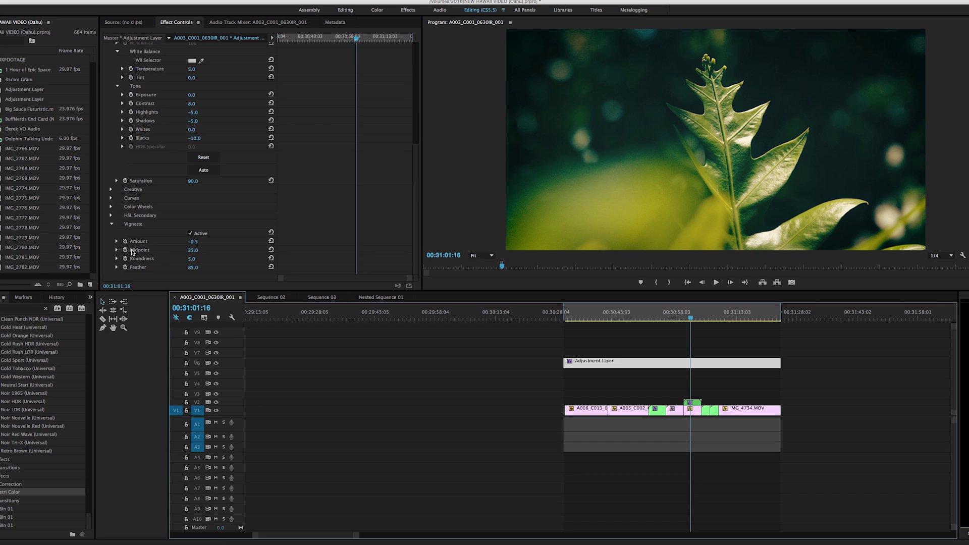
scroll(107, 196, "up", 4)
scroll(107, 195, "up", 3)
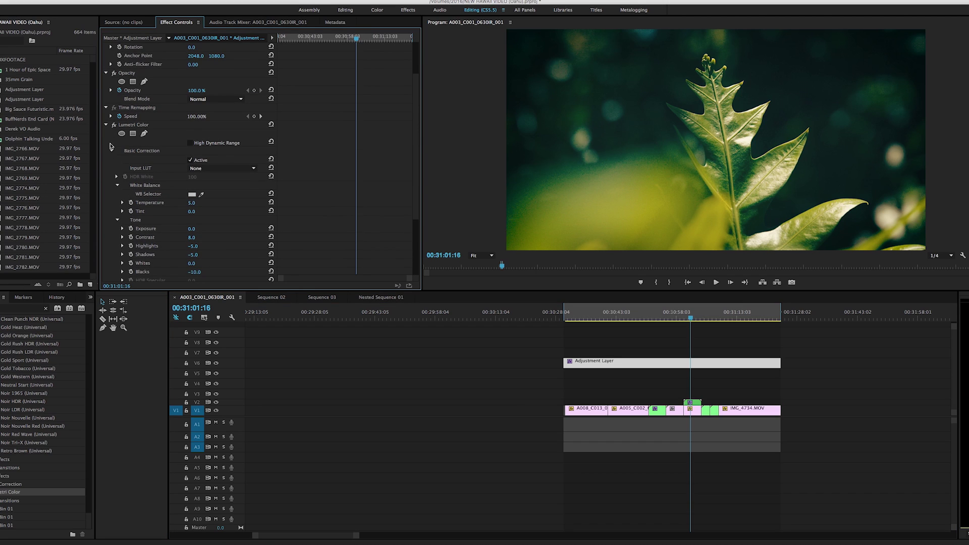
scroll(132, 164, "down", 3)
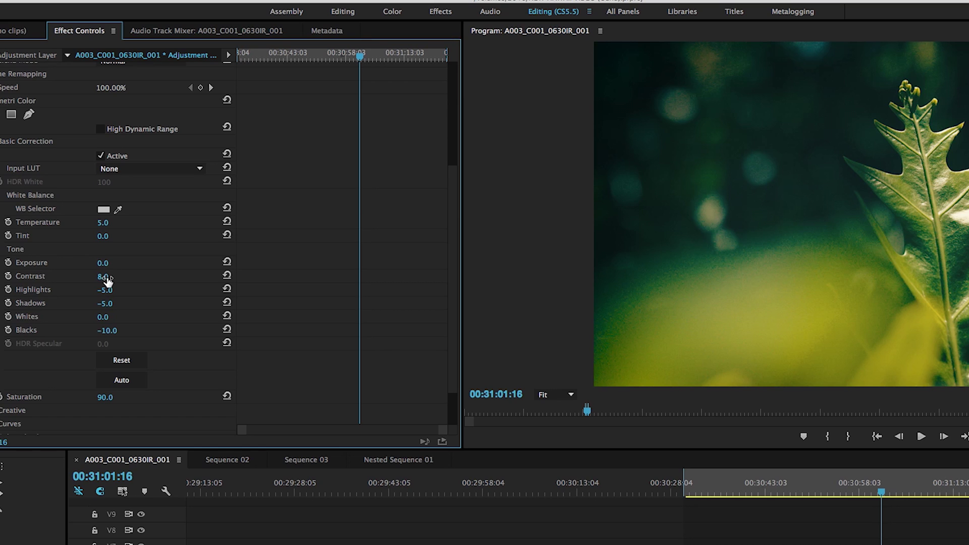
mouse_move(107, 280)
left_mouse_down()
mouse_move(89, 280)
mouse_move(202, 276)
mouse_move(122, 276)
left_mouse_up()
Step: Collapse the Lumetri Color effect, view the same grade in the Color workspace, and return to the Editing (CS5.5) workspace
left_click(1, 141)
left_click(105, 176)
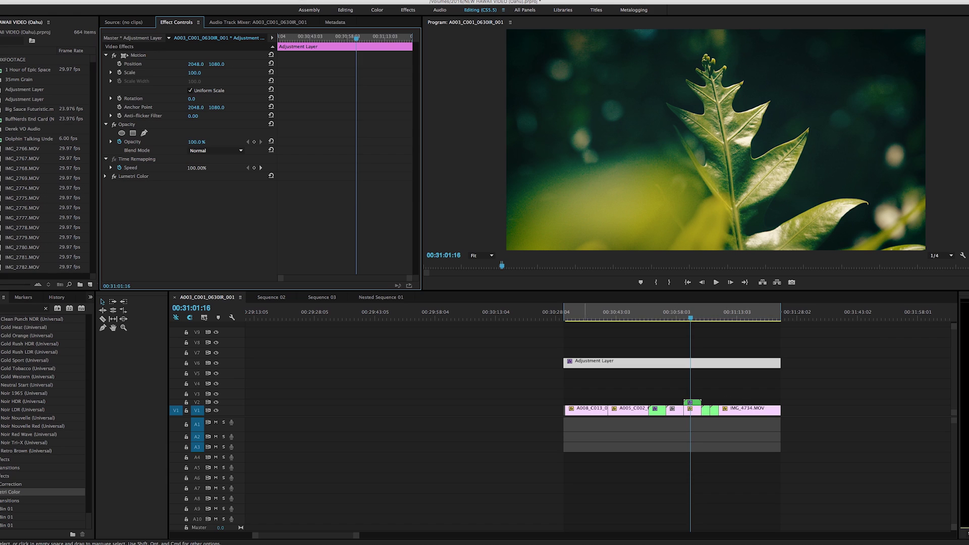
left_click(376, 10)
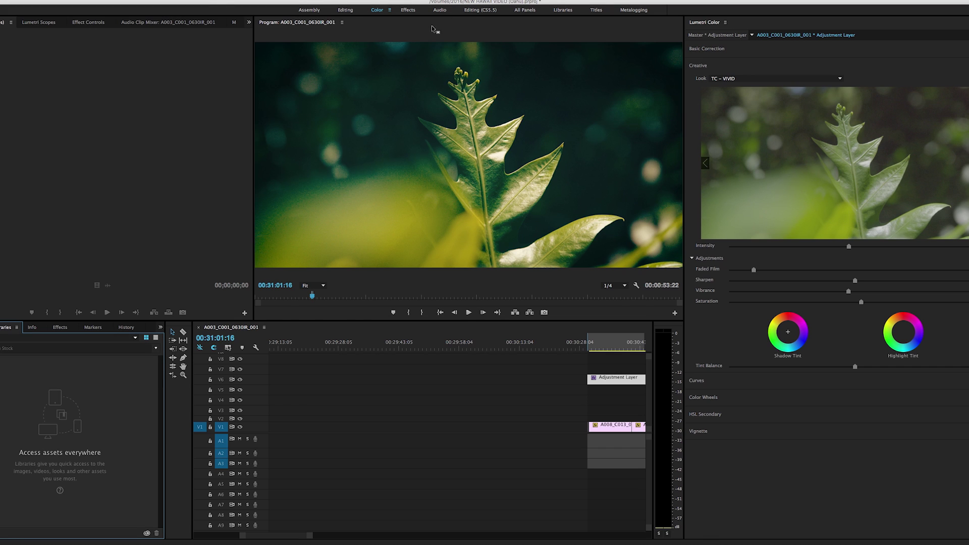
left_click(480, 10)
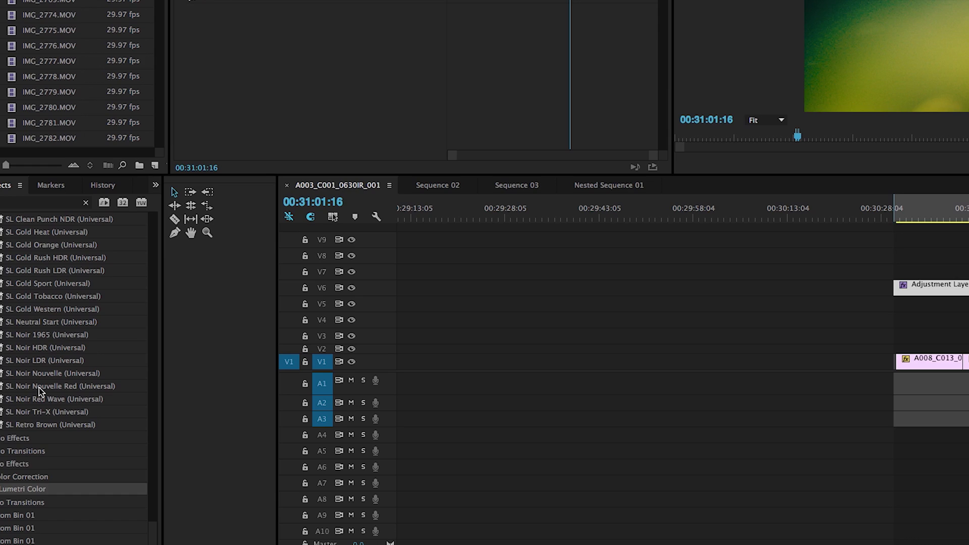
Step: Search the effects for "lev" and apply the Levels effect to the adjustment layer
scroll(16, 427, "up", 1)
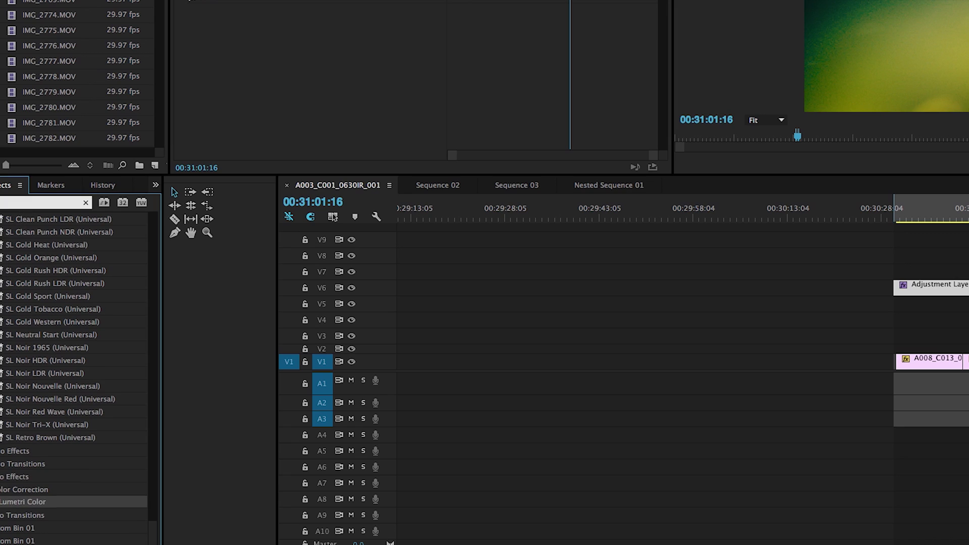
type("lev")
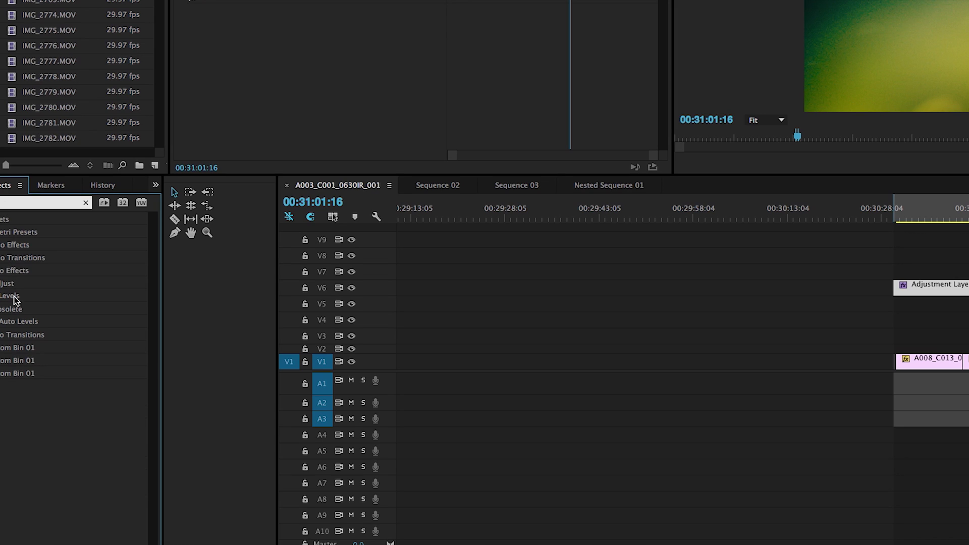
left_click_drag(7, 302, 680, 367)
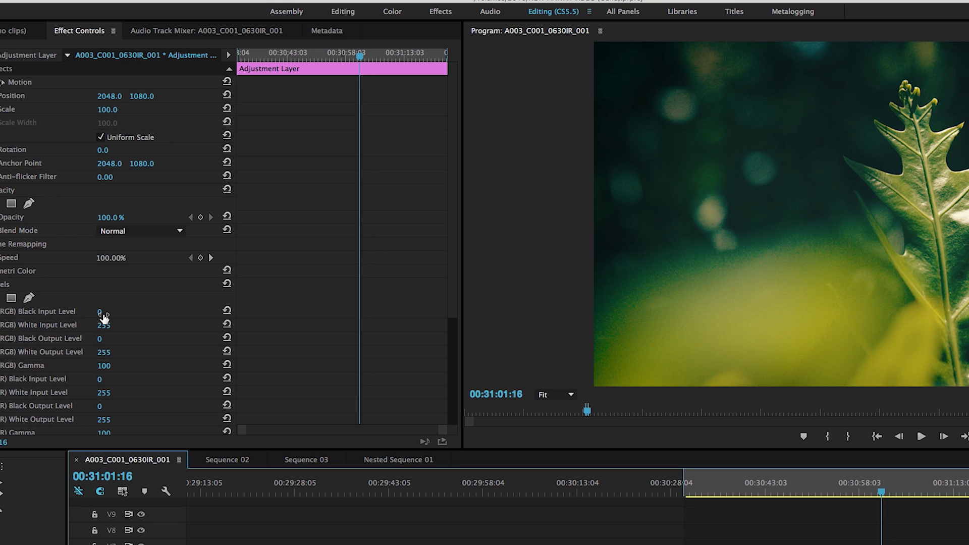
Step: In Levels, set the RGB Black Input Level to 4 and the RGB White Input Level to 250
left_click_drag(104, 317, 126, 317)
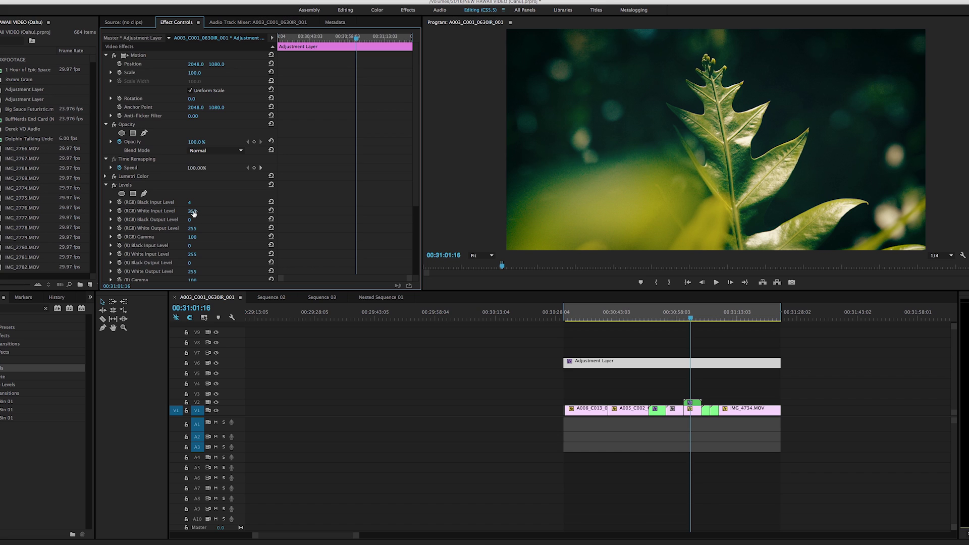
left_click_drag(192, 213, 165, 212)
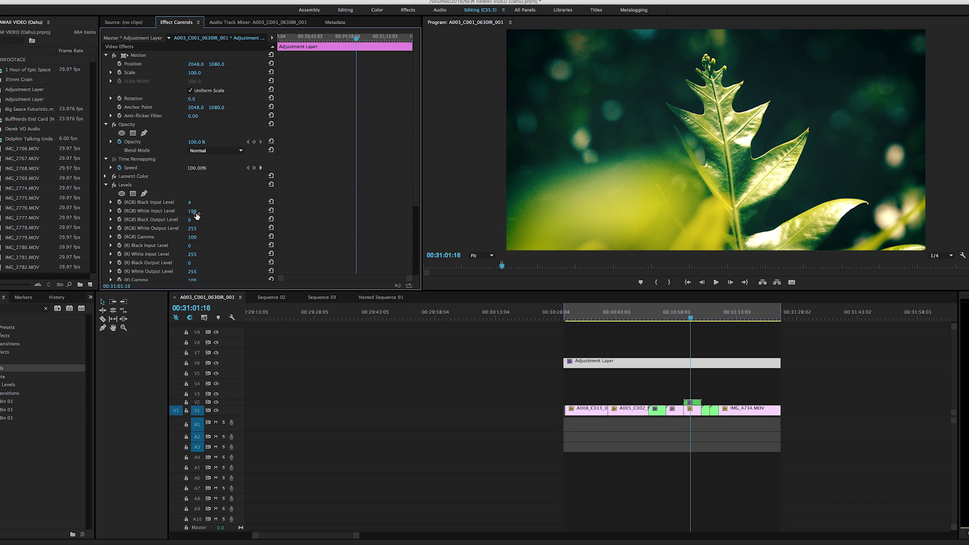
left_click_drag(215, 212, 219, 212)
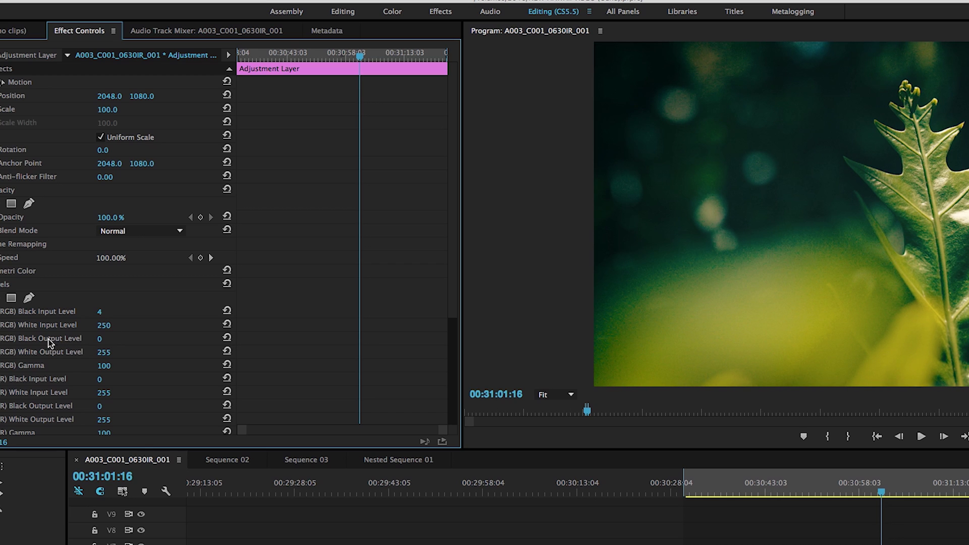
Step: Try an RGB Black Output Level of 7, settle it at 5, and set the RGB Black Input Level to 5
left_click_drag(188, 220, 197, 220)
left_click_drag(101, 338, 93, 339)
left_click_drag(101, 340, 119, 341)
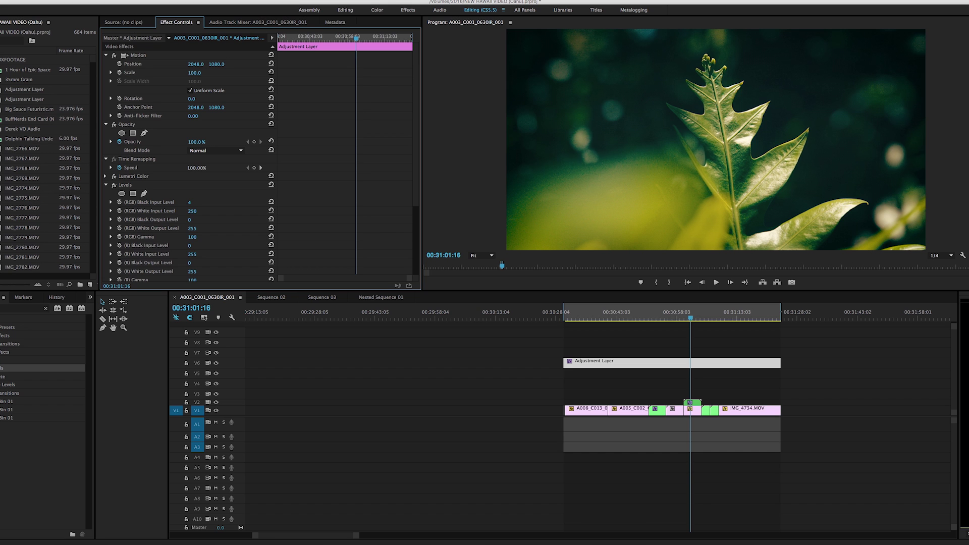
left_click_drag(190, 220, 196, 220)
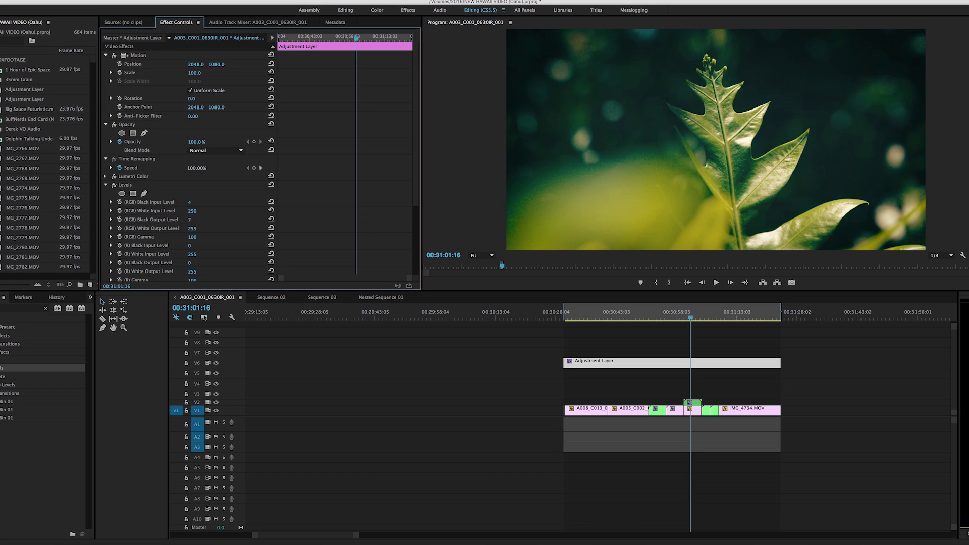
left_click_drag(189, 220, 190, 220)
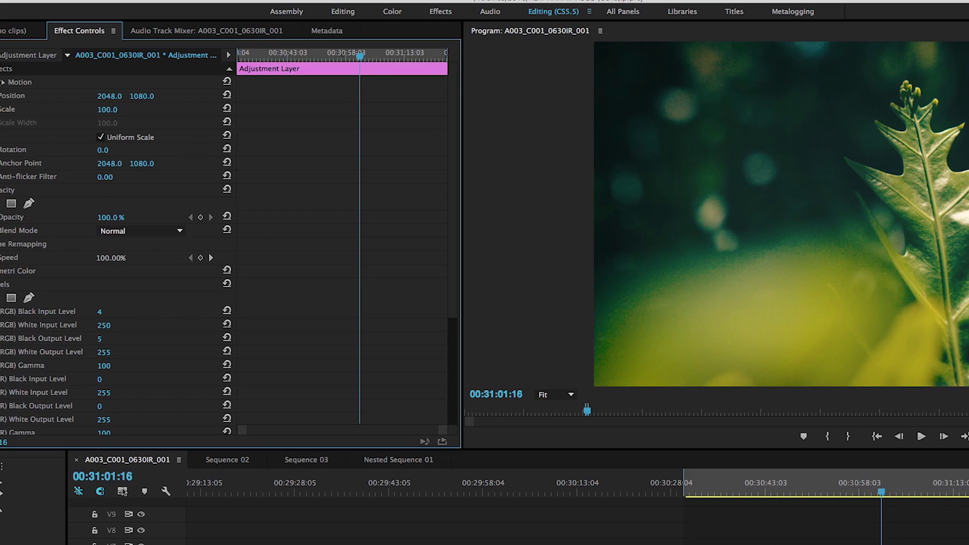
left_click_drag(100, 311, 102, 312)
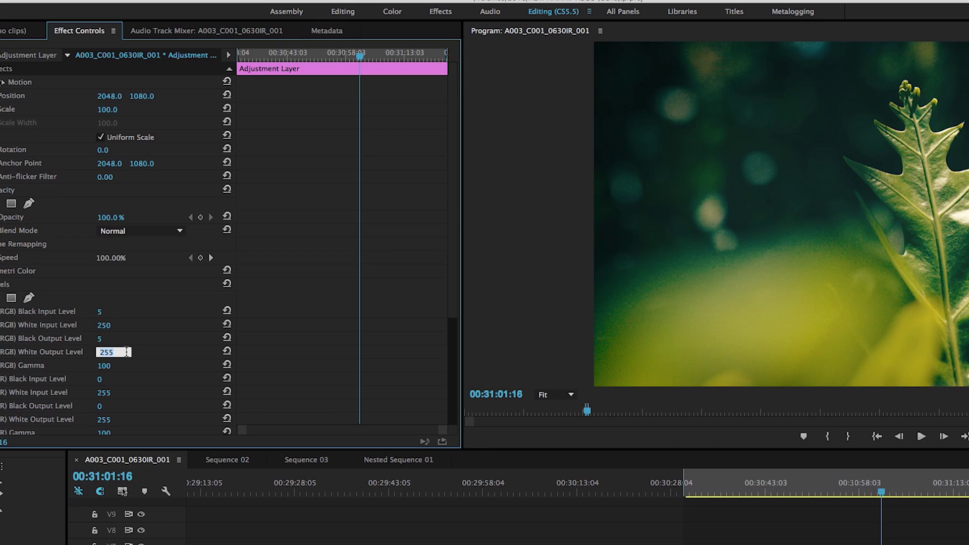
Step: Set the Levels effect's RGB White Output Level to 252 and collapse the effect
key("Return")
left_click(147, 337)
mouse_move(104, 352)
left_mouse_down()
mouse_move(81, 352)
mouse_move(104, 353)
left_mouse_up()
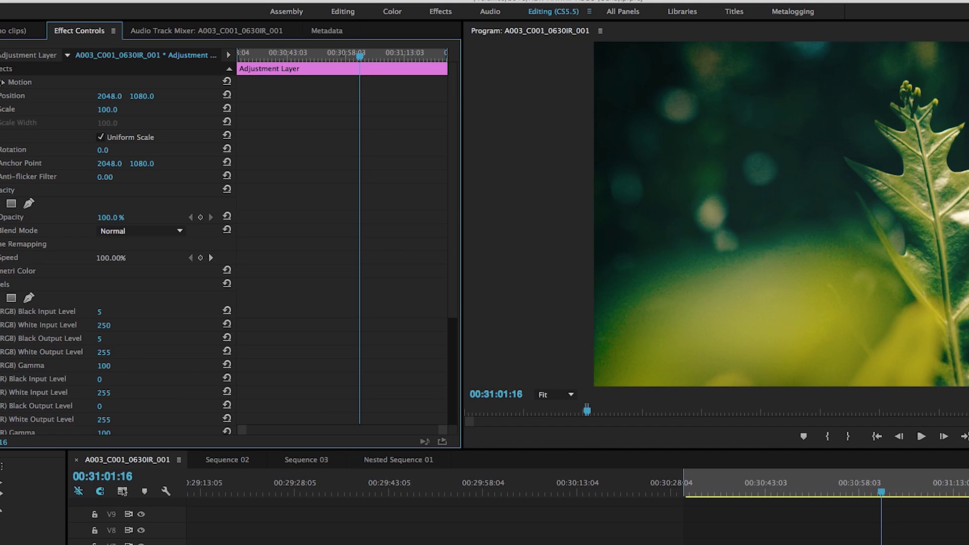
left_click_drag(104, 353, 1, 352)
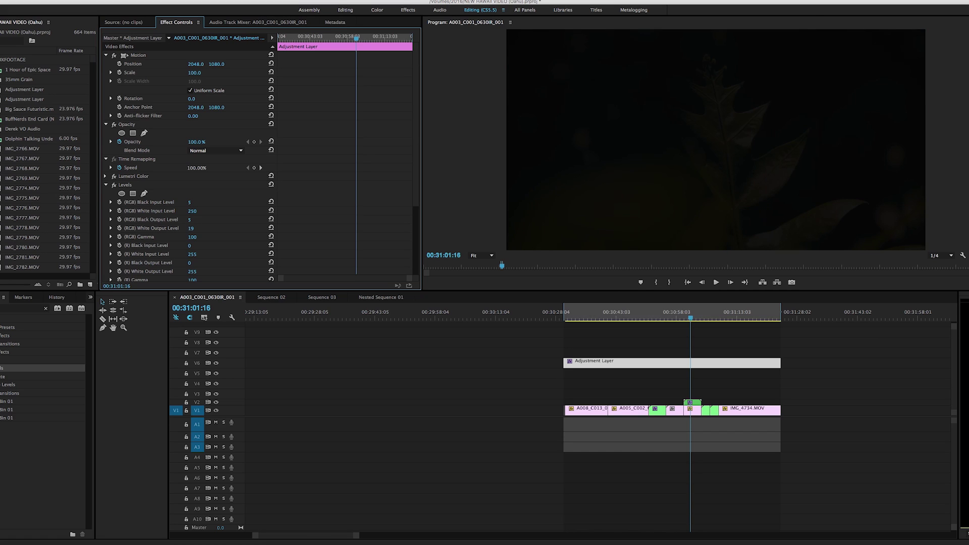
left_click_drag(190, 228, 252, 228)
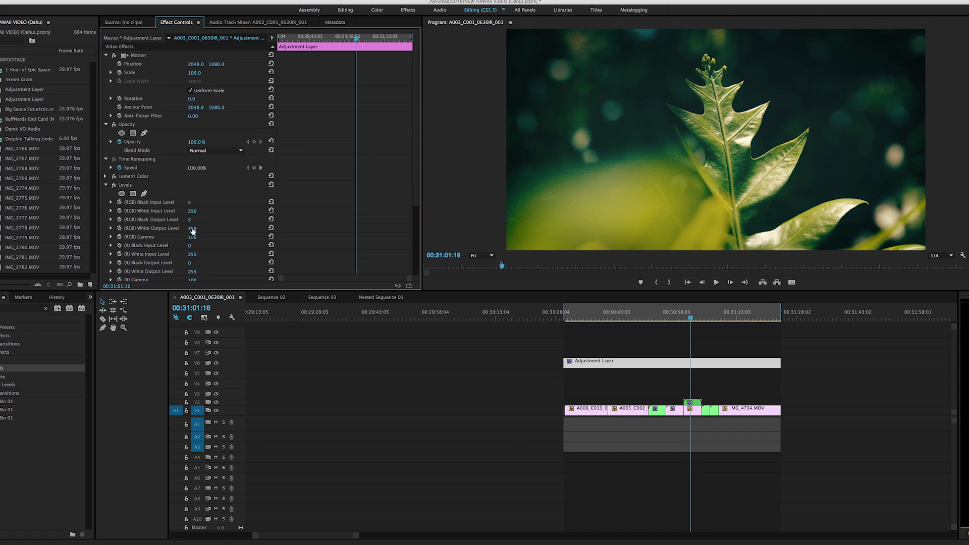
left_click_drag(192, 228, 195, 228)
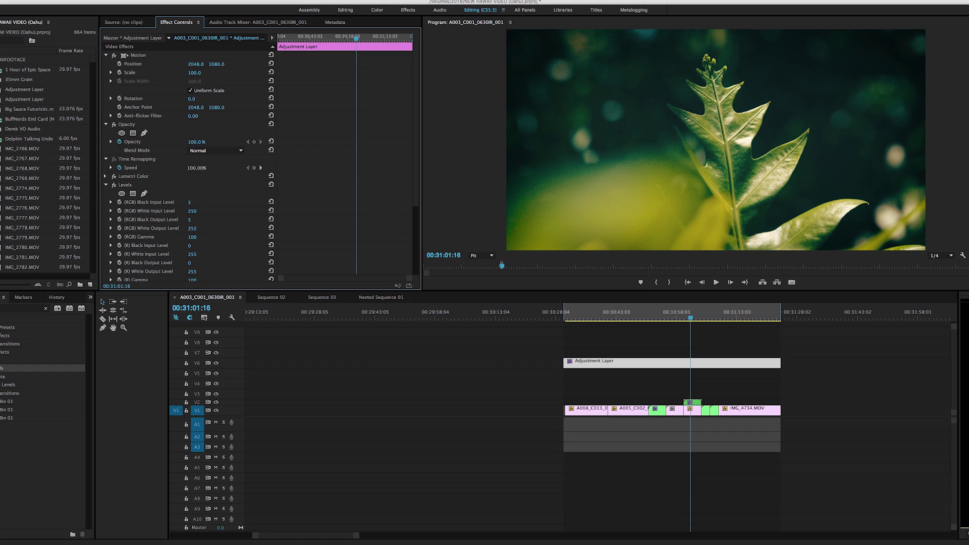
left_click(106, 185)
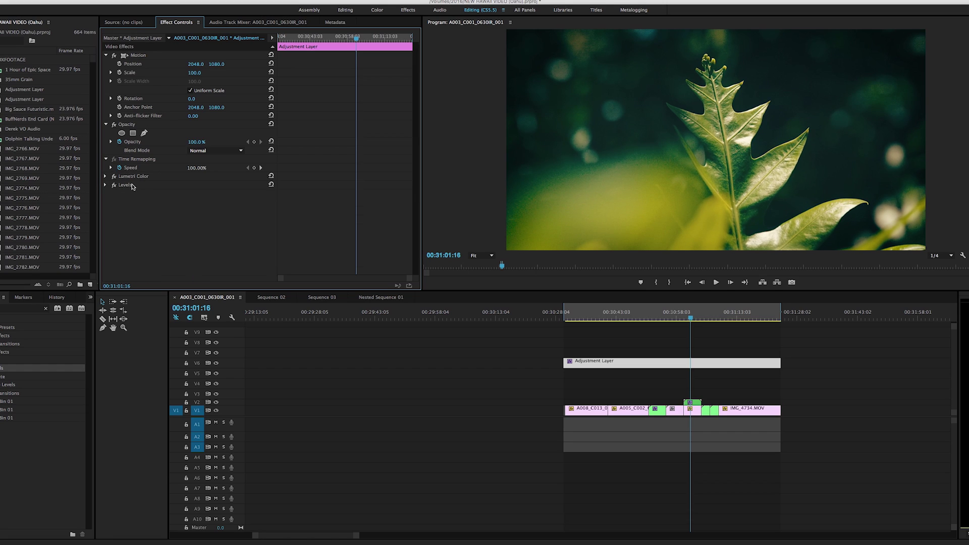
Step: Review the adjustment layer's grade across the turtle and leaf clips, deselecting and reselecting the layer
left_click(729, 316)
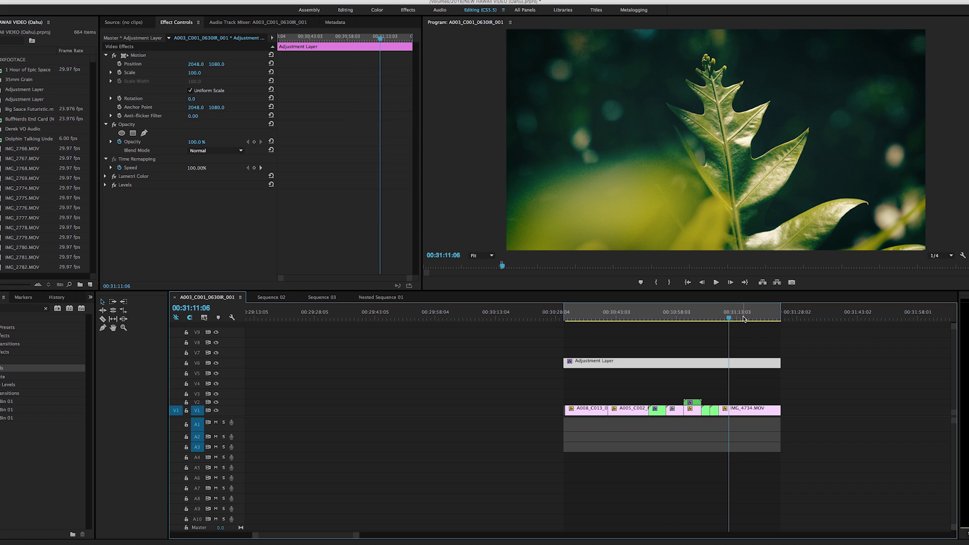
left_click_drag(742, 318, 602, 316)
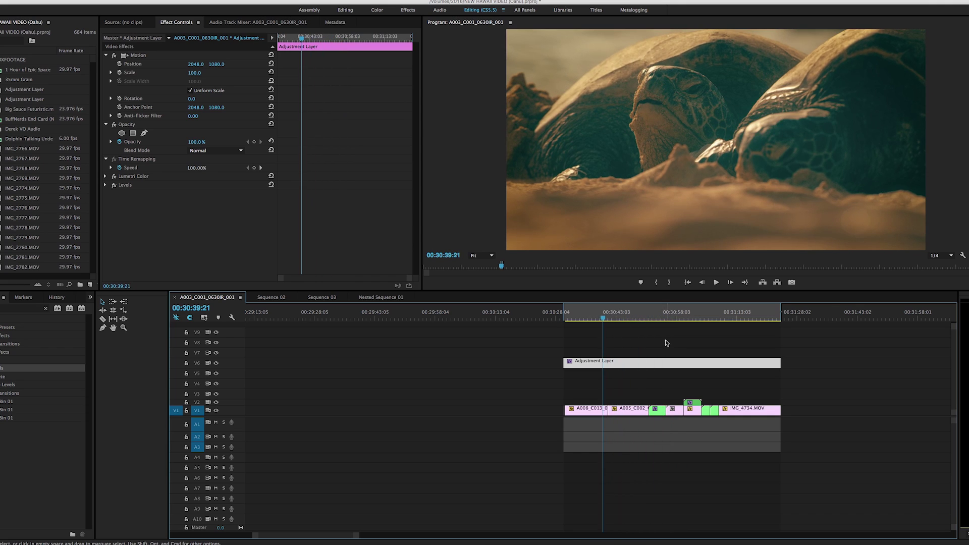
left_click(666, 342)
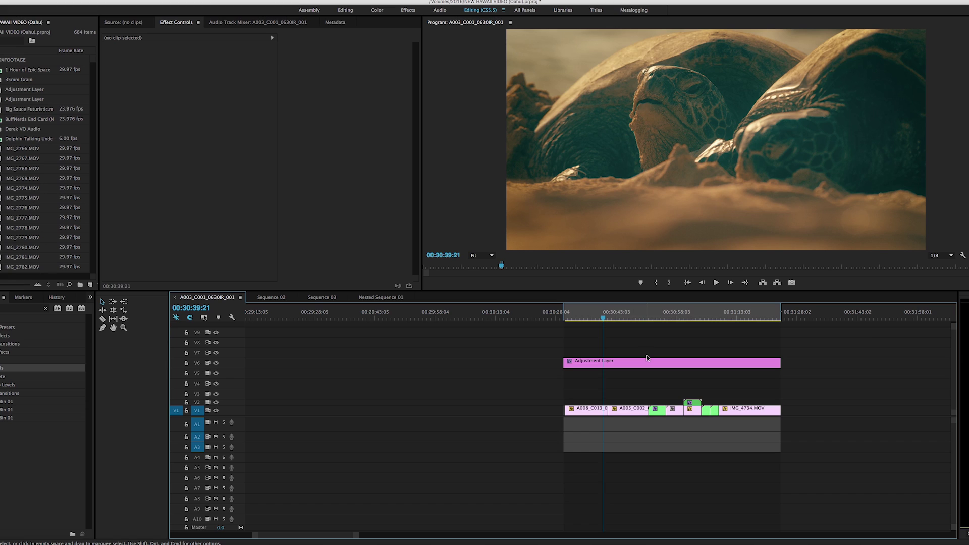
left_click_drag(699, 335, 622, 375)
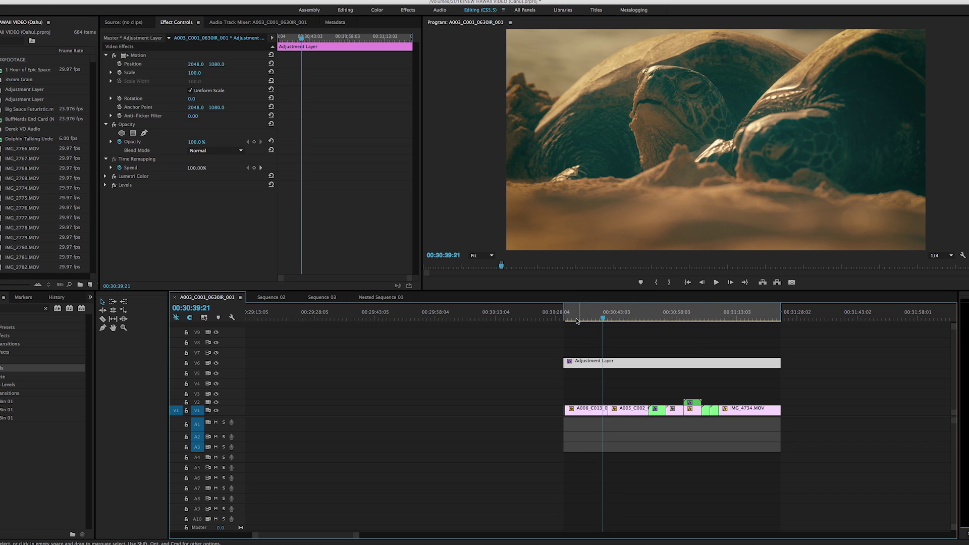
left_click(575, 317)
left_click_drag(576, 317, 685, 318)
left_click(627, 343)
left_click_drag(579, 339, 761, 388)
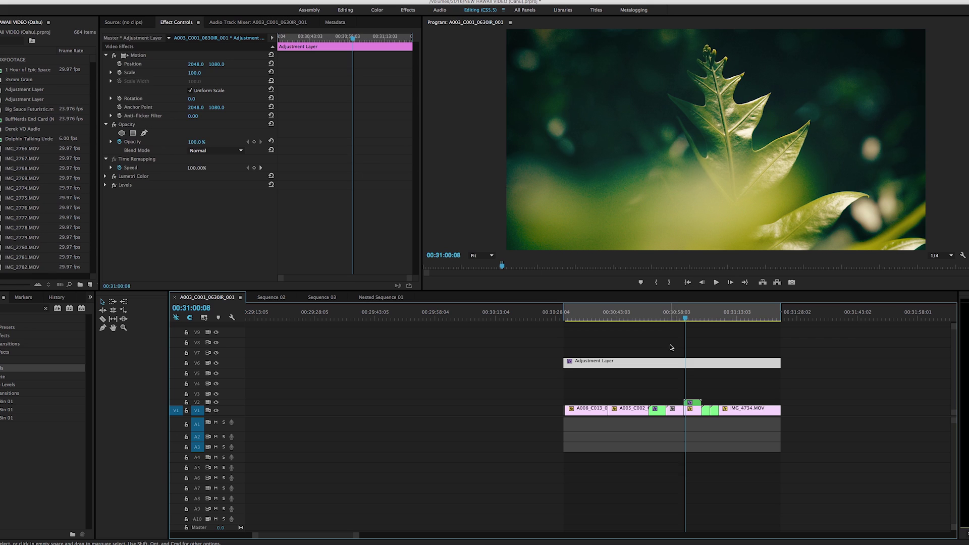
left_click(671, 347)
left_click_drag(673, 317, 614, 320)
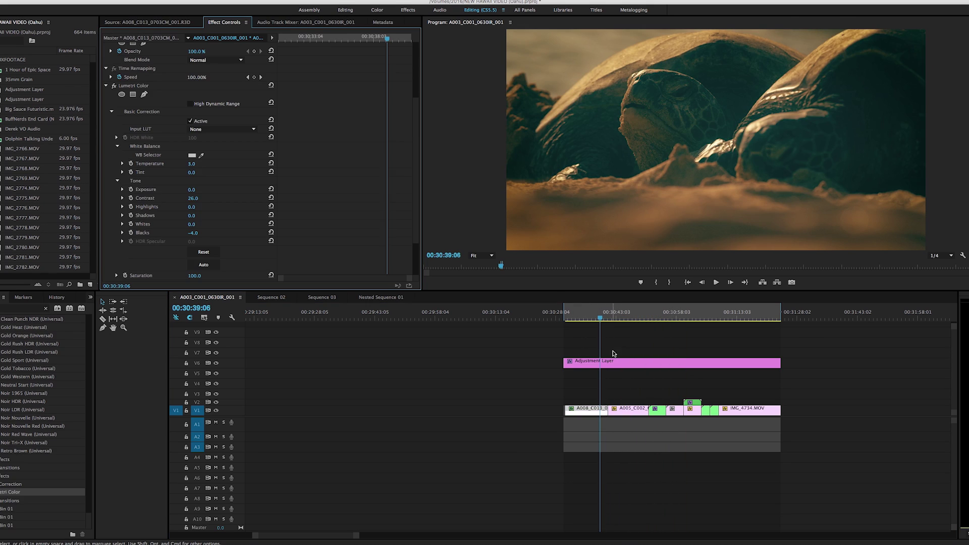
left_click(531, 331)
left_click_drag(525, 341, 852, 382)
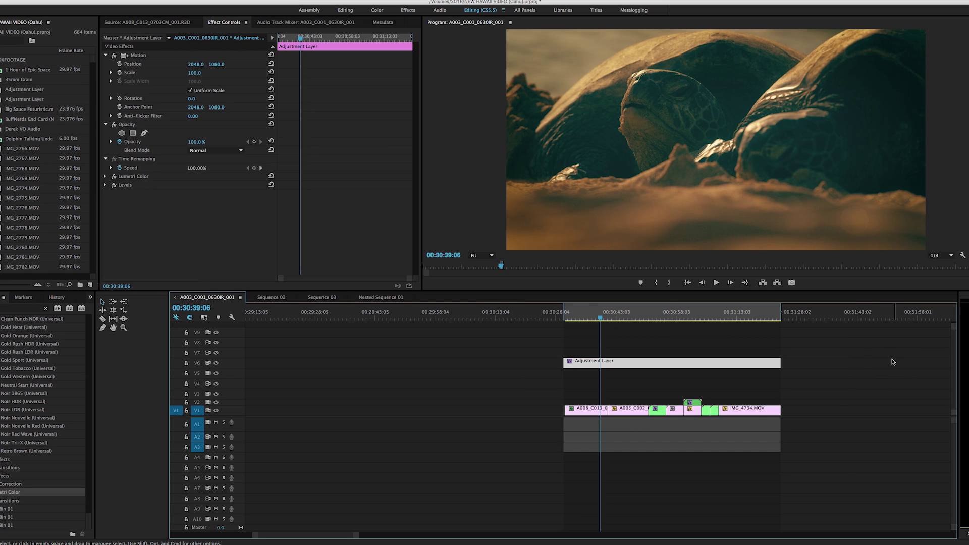
Step: Apply the Lumetri Color effect to the IMG_4734.MOV ocean clip and select that clip
left_click(634, 389)
left_click_drag(661, 319, 735, 323)
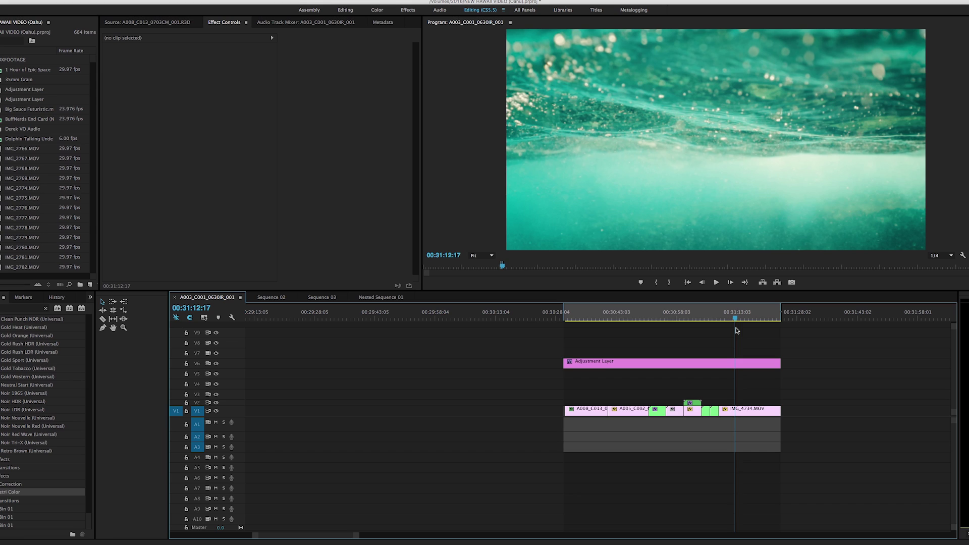
left_click_drag(8, 495, 479, 452)
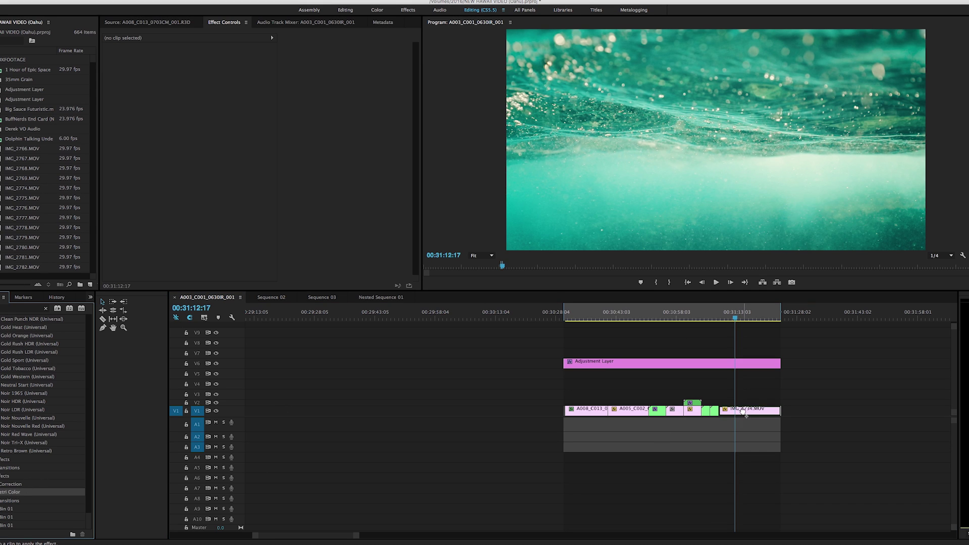
left_click_drag(745, 411, 746, 412)
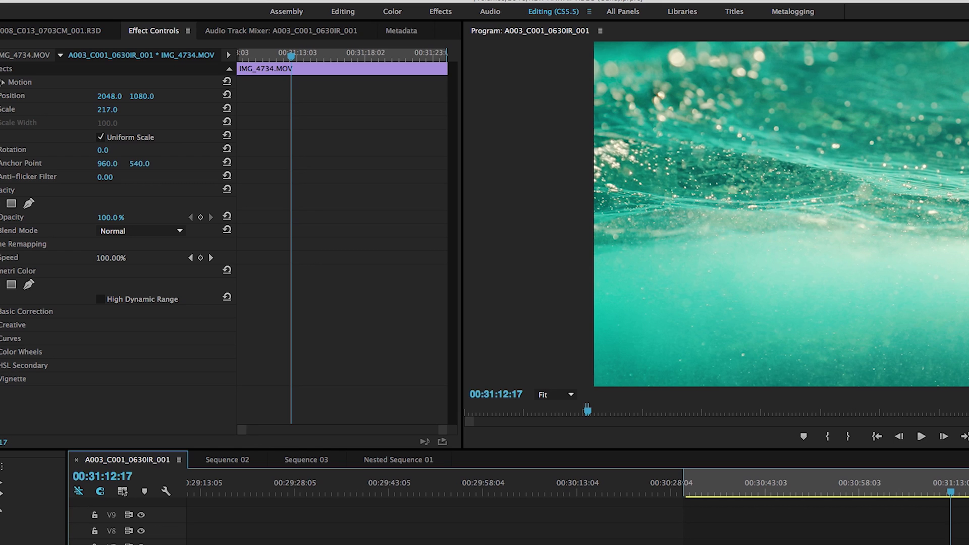
Step: Expand the ocean clip's Lumetri Basic Correction and set Exposure to -0.4
left_click(111, 203)
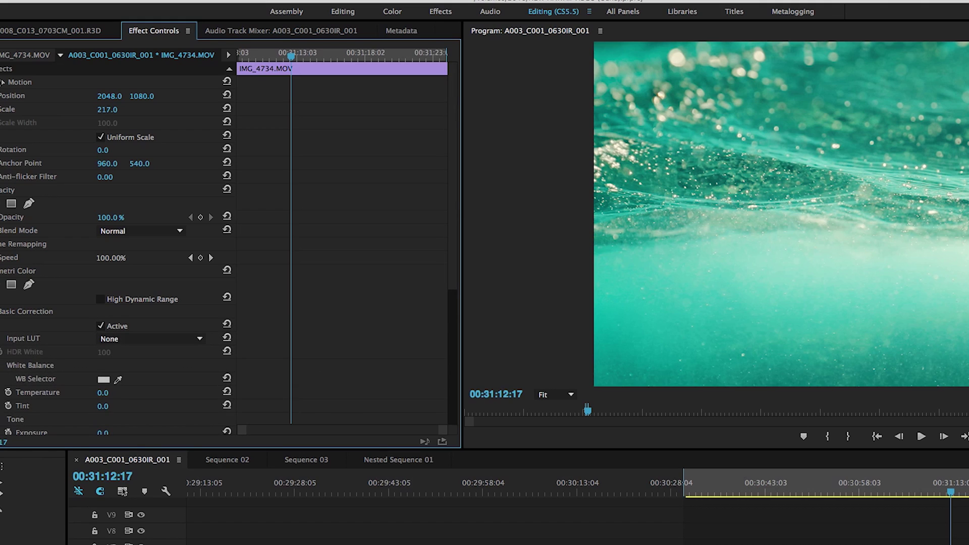
left_click(943, 492)
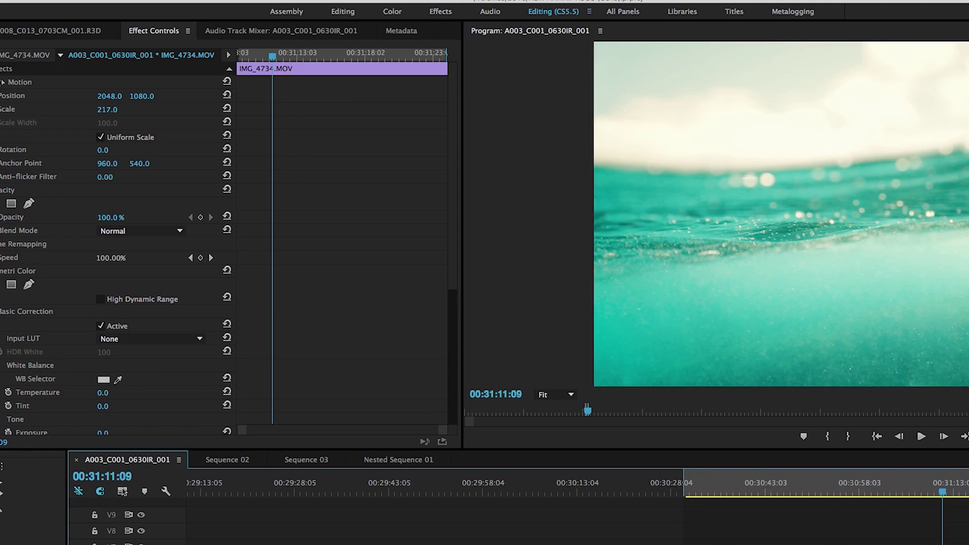
scroll(116, 242, "down", 5)
left_click(99, 335)
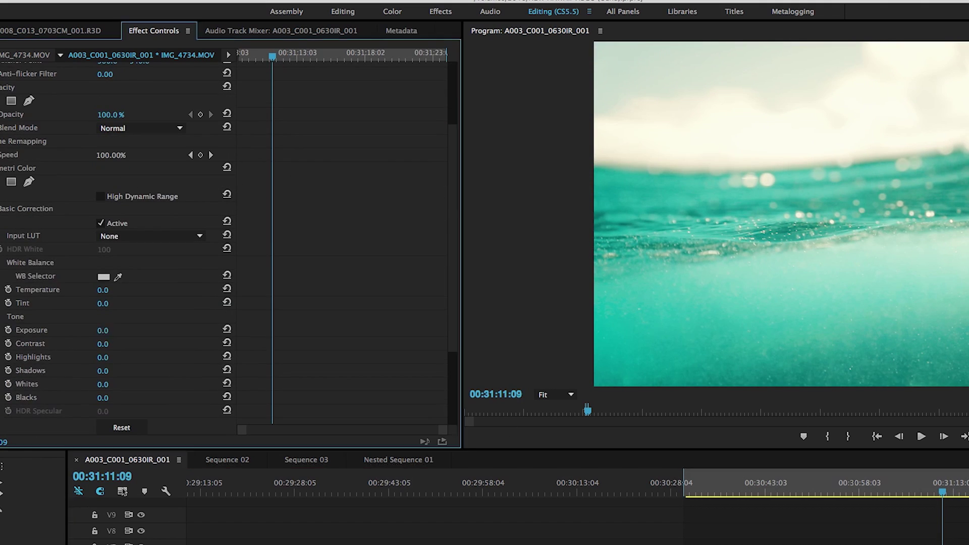
left_click_drag(99, 335, 93, 335)
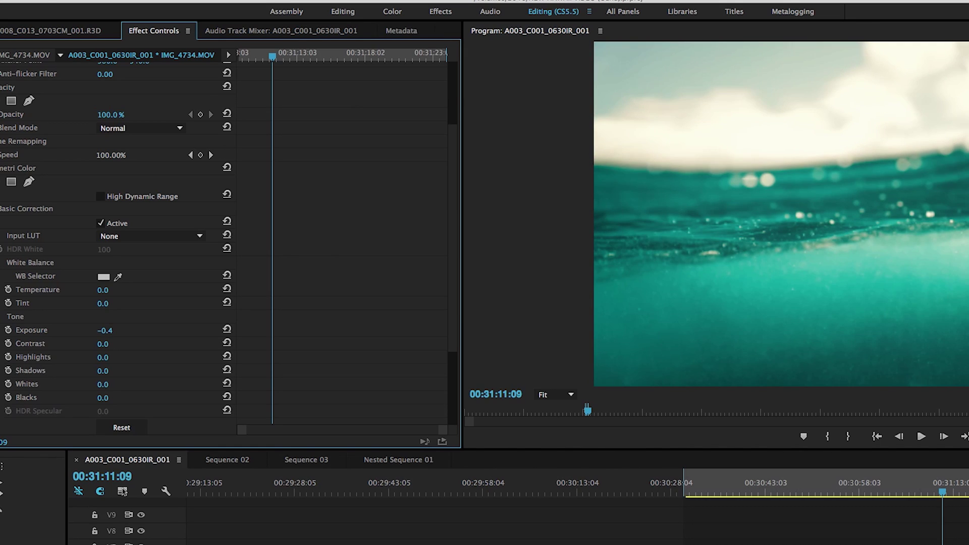
Step: Preview the ocean clip and compare it with its Lumetri Color effect switched off and on
mouse_move(947, 484)
left_mouse_down()
mouse_move(903, 492)
mouse_move(933, 492)
left_mouse_up()
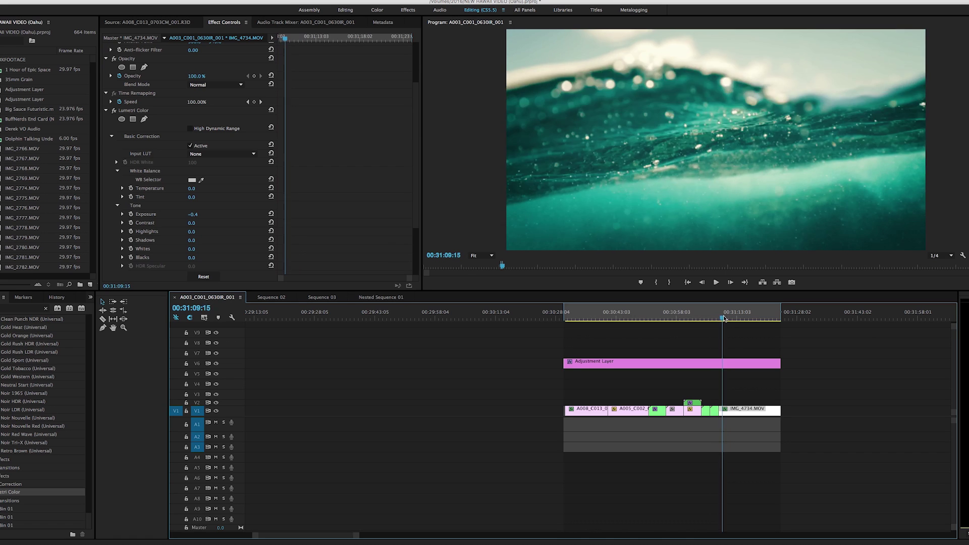
left_click_drag(723, 318, 726, 318)
left_click(114, 112)
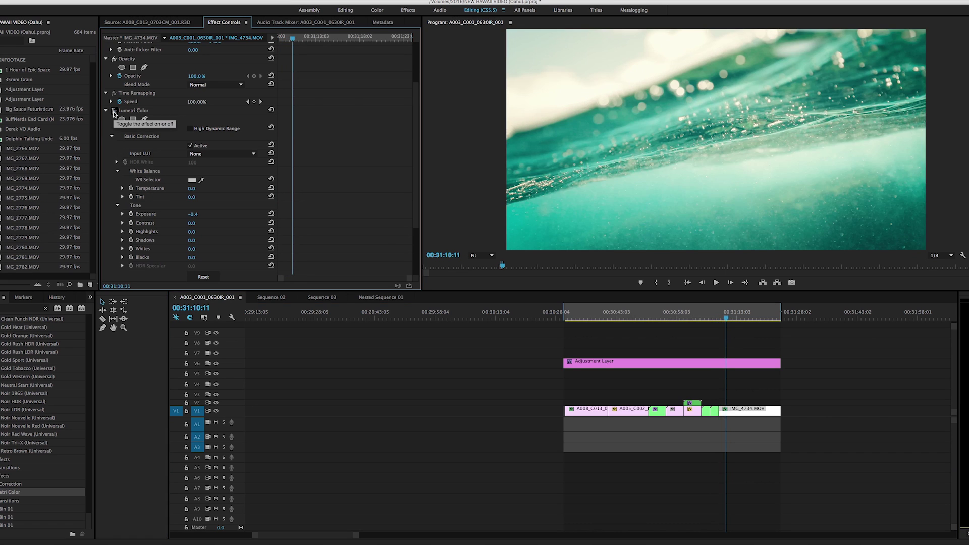
left_click(114, 112)
left_click(114, 112)
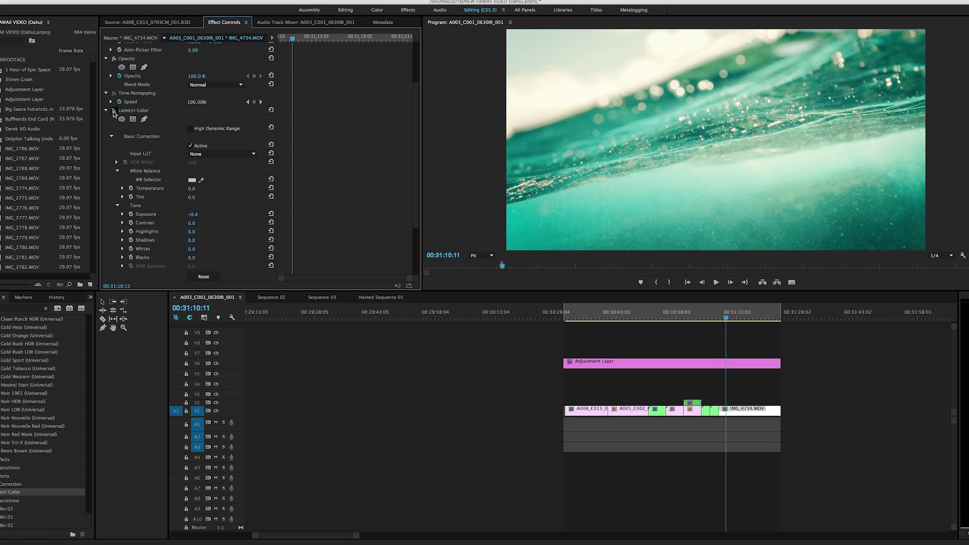
left_click(114, 112)
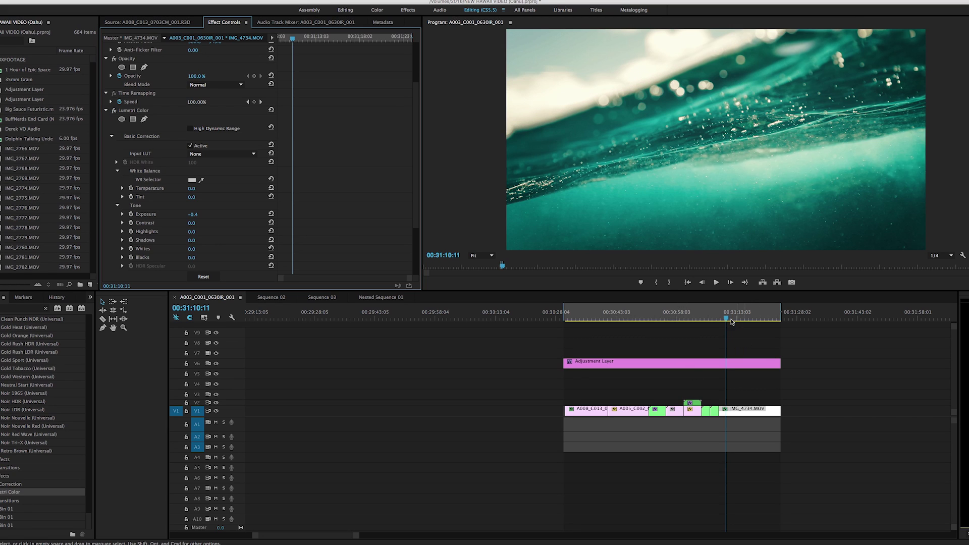
Step: Set the ocean clip's Contrast to 15 and Blacks to -20, and preview the footage back to the forest clip
mouse_move(726, 318)
left_mouse_down()
mouse_move(698, 319)
mouse_move(727, 324)
left_mouse_up()
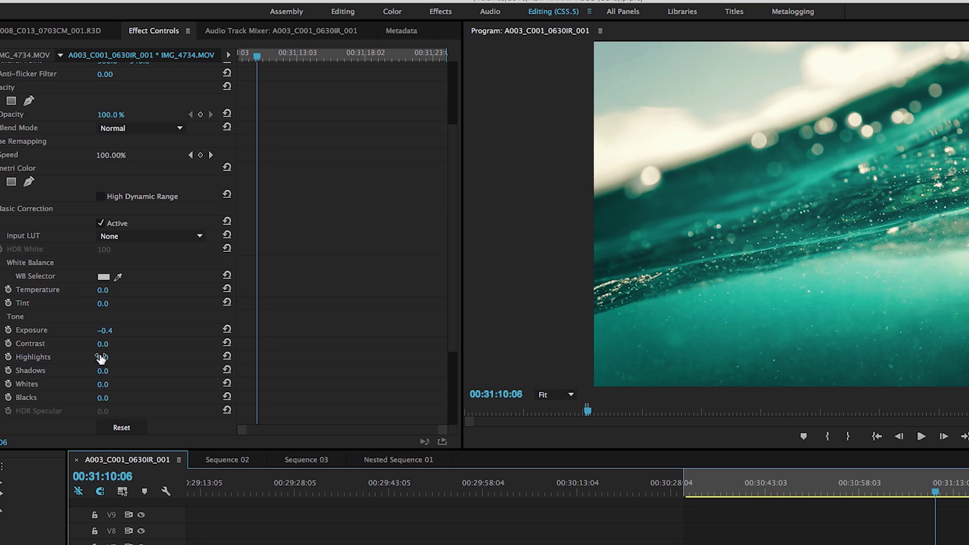
left_click_drag(191, 223, 194, 222)
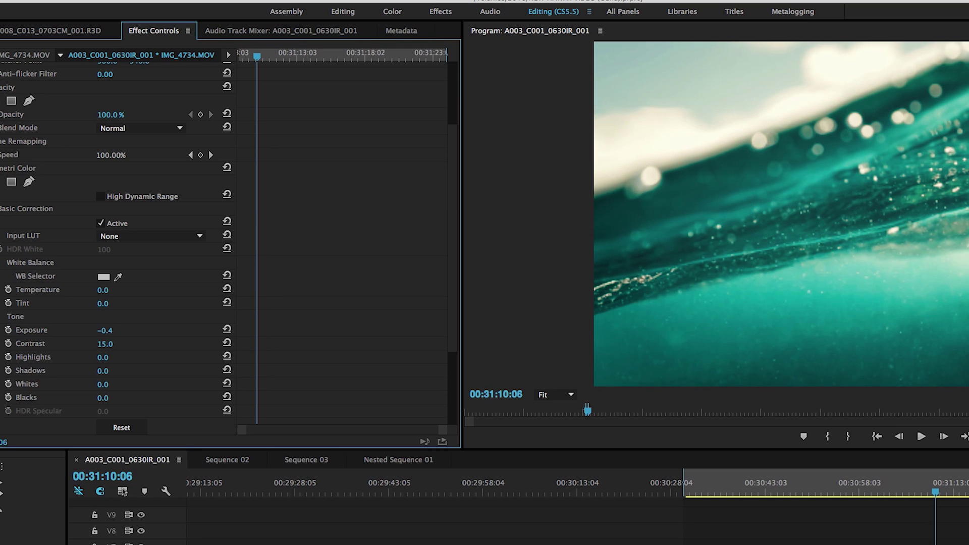
left_click_drag(105, 398, 96, 398)
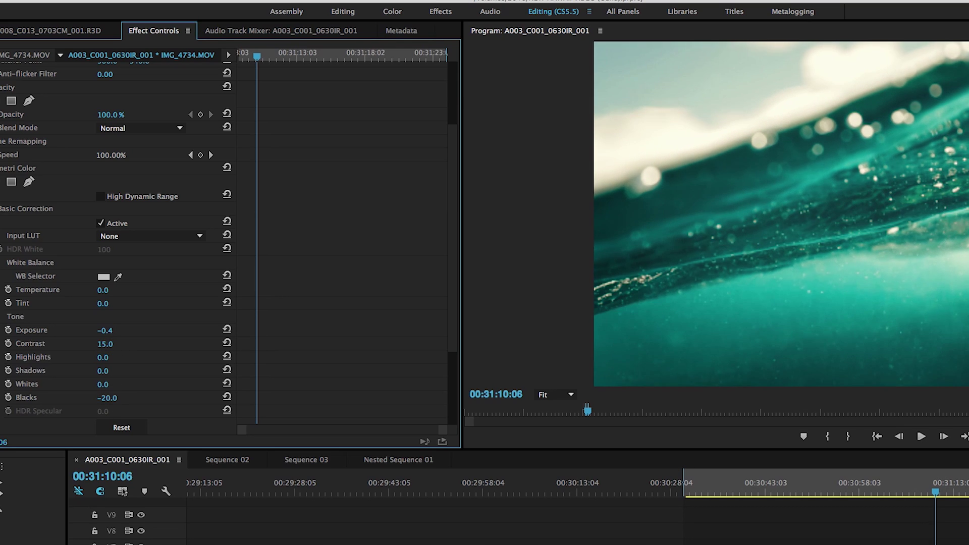
mouse_move(945, 484)
left_mouse_down()
mouse_move(934, 486)
mouse_move(945, 491)
left_mouse_up()
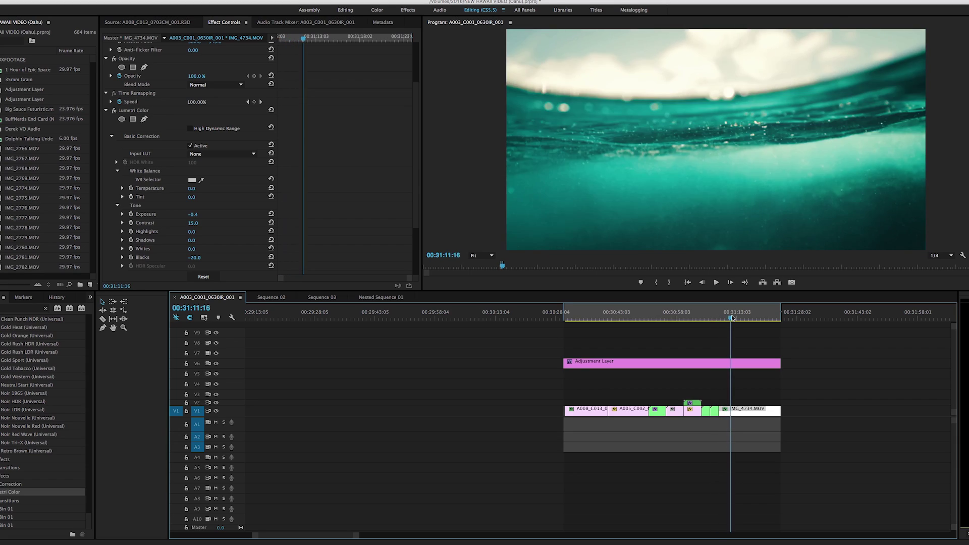
left_click_drag(731, 317, 666, 329)
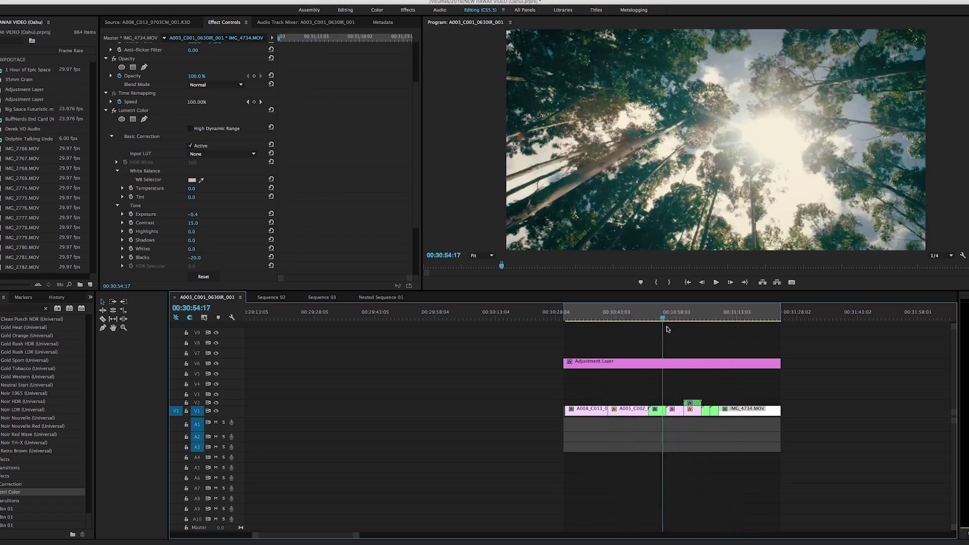